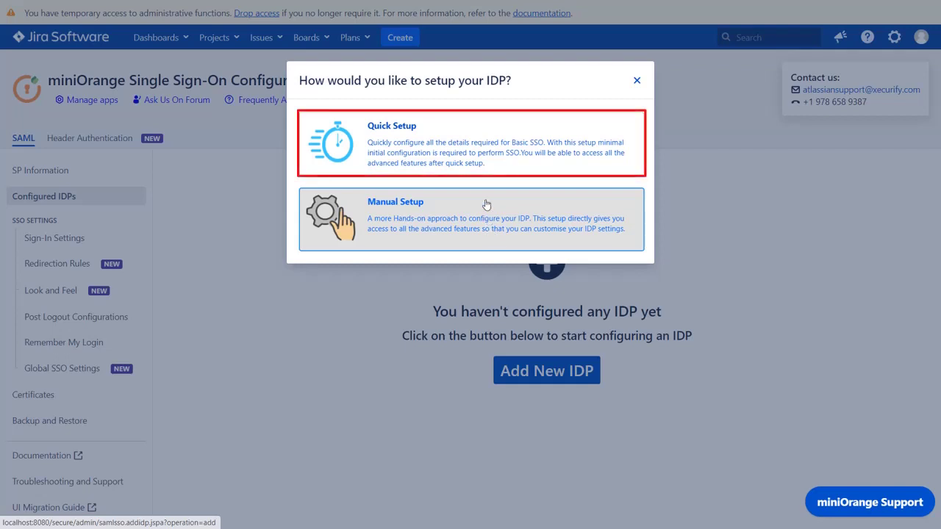
Start Quick Setup and choose miniOrange as the identity provider.
{"action": "left_click", "coordinate": [485, 161]}
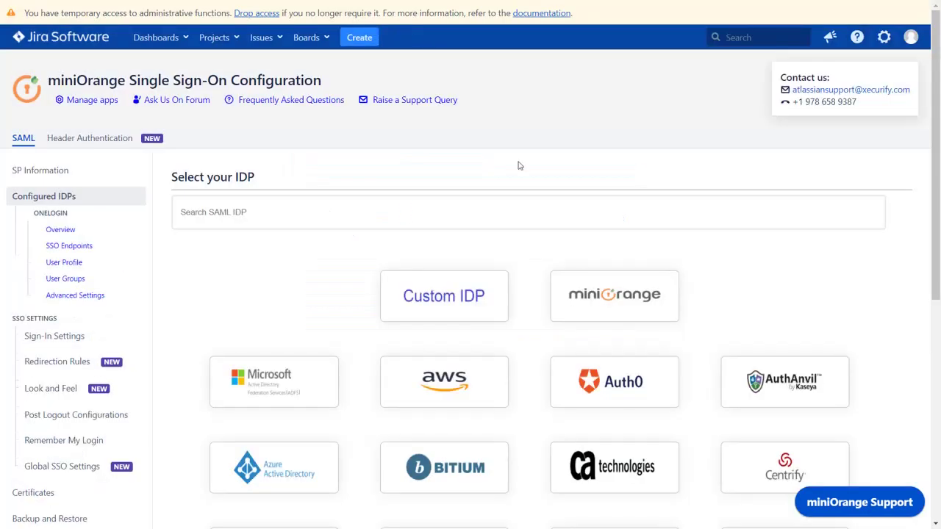
{"action": "scroll", "coordinate": [519, 165], "scroll_direction": "down", "scroll_amount": 3}
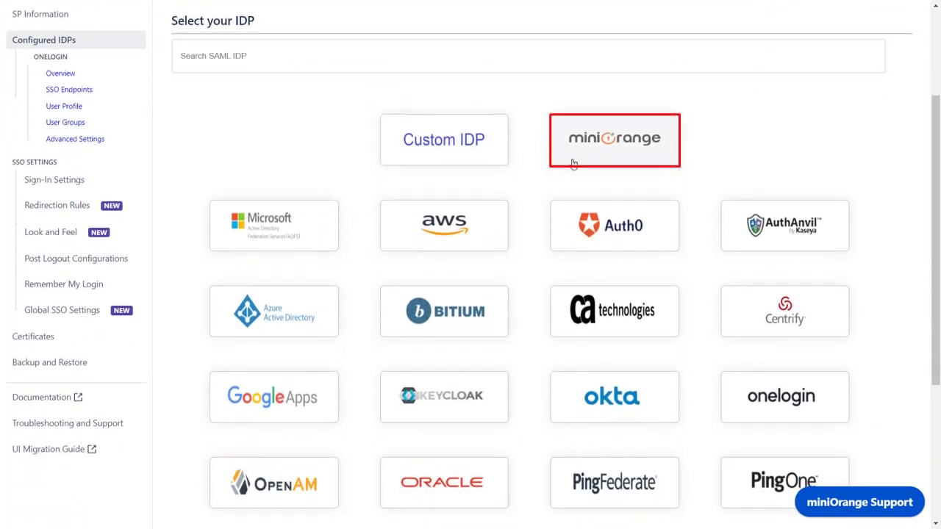
{"action": "left_click", "coordinate": [583, 158]}
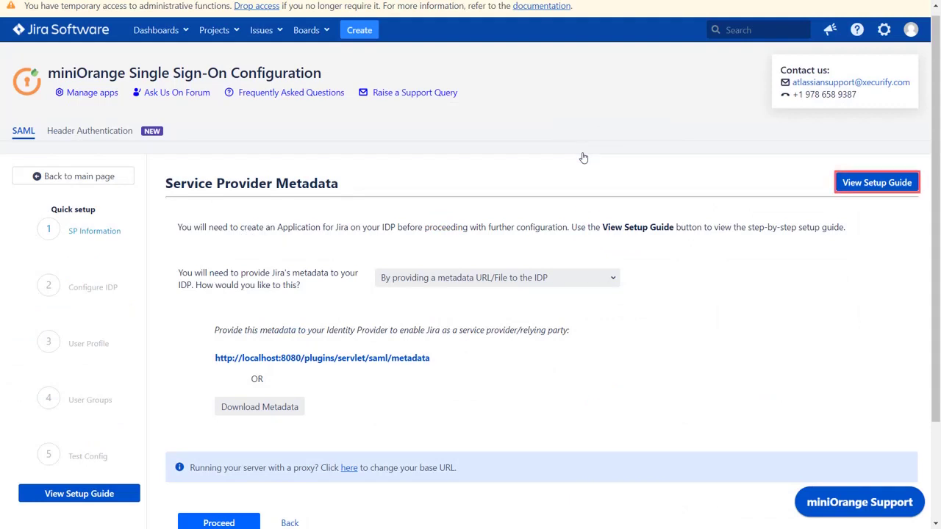
Open the Jira SAML SSO setup guide and scroll through it.
{"action": "left_click", "coordinate": [862, 190]}
{"action": "scroll", "coordinate": [863, 192], "scroll_direction": "down", "scroll_amount": 20}
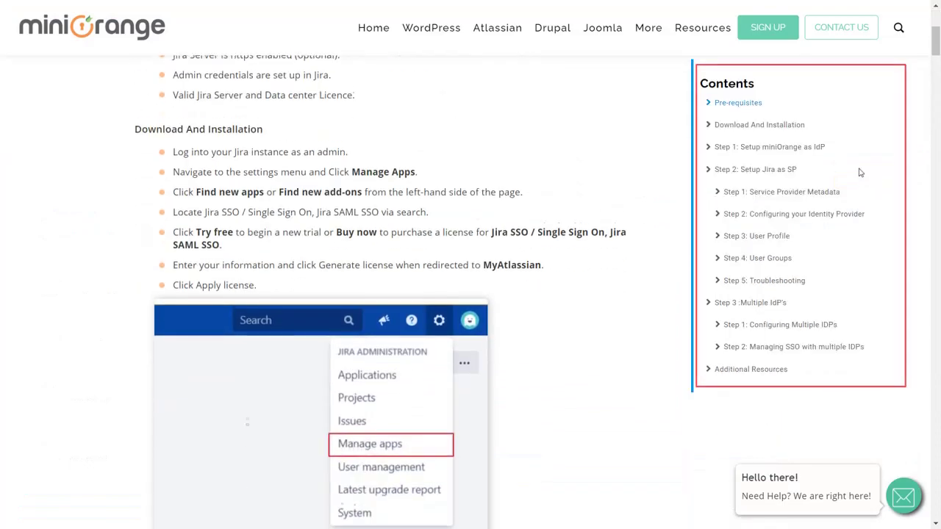
{"action": "scroll", "coordinate": [860, 172], "scroll_direction": "down", "scroll_amount": 5}
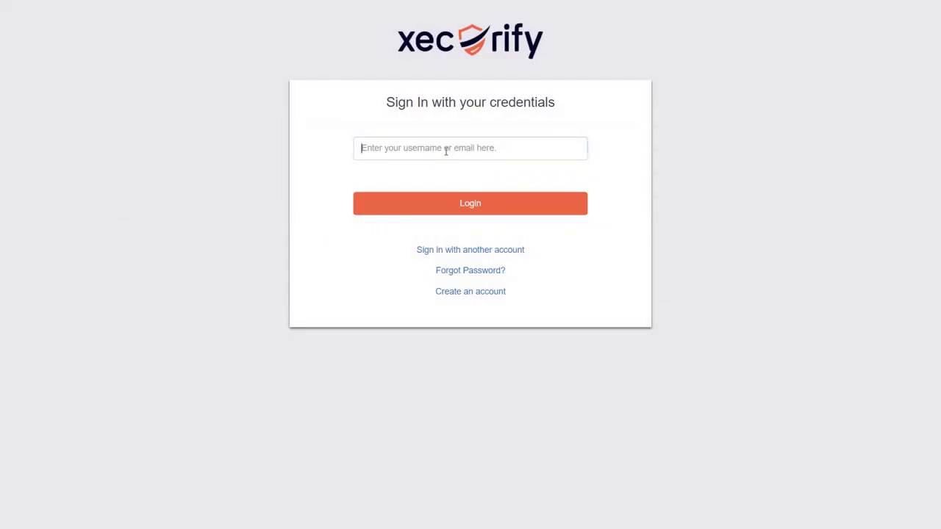
Sign in to the Xecurify admin console with the account e-mail and password.
{"action": "left_click", "coordinate": [445, 151]}
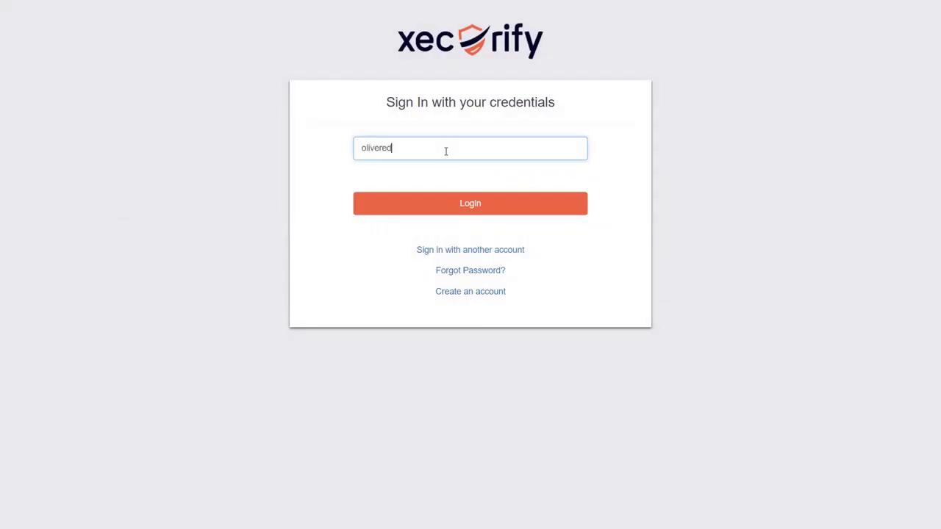
{"action": "left_click", "coordinate": [459, 214]}
{"action": "left_click", "coordinate": [442, 179]}
{"action": "type", "text": "••••••••"}
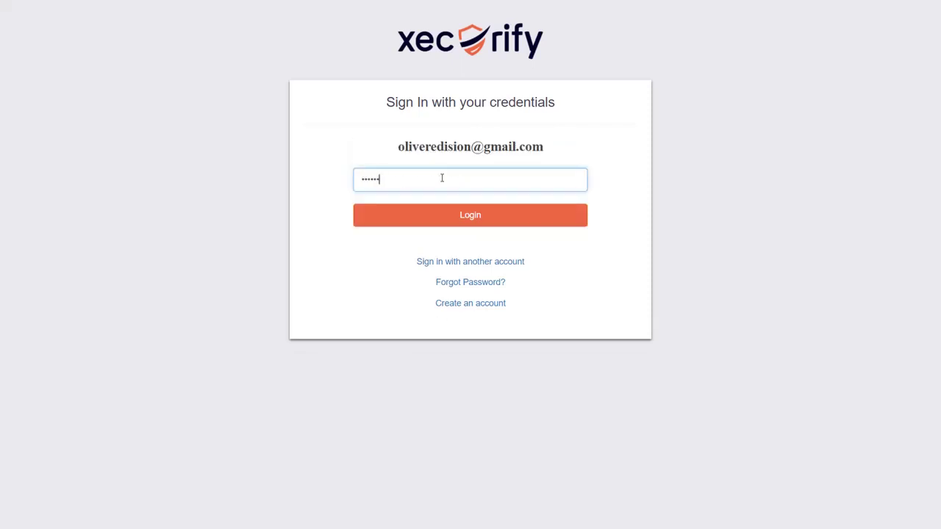
{"action": "left_click", "coordinate": [446, 220]}
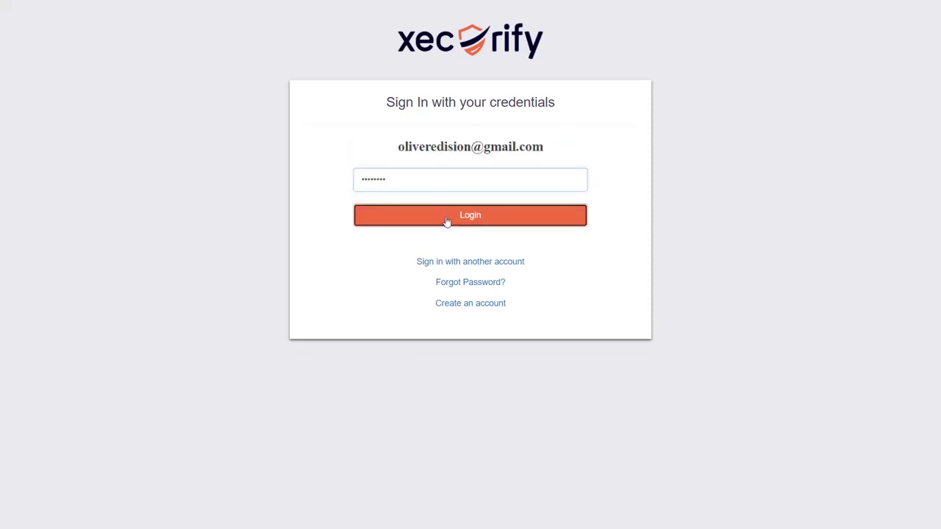
From Manage Apps, create a SAML/WS-FED app by searching 'jira' and selecting Jira (SAML).
{"action": "mouse_move", "coordinate": [111, 143]}
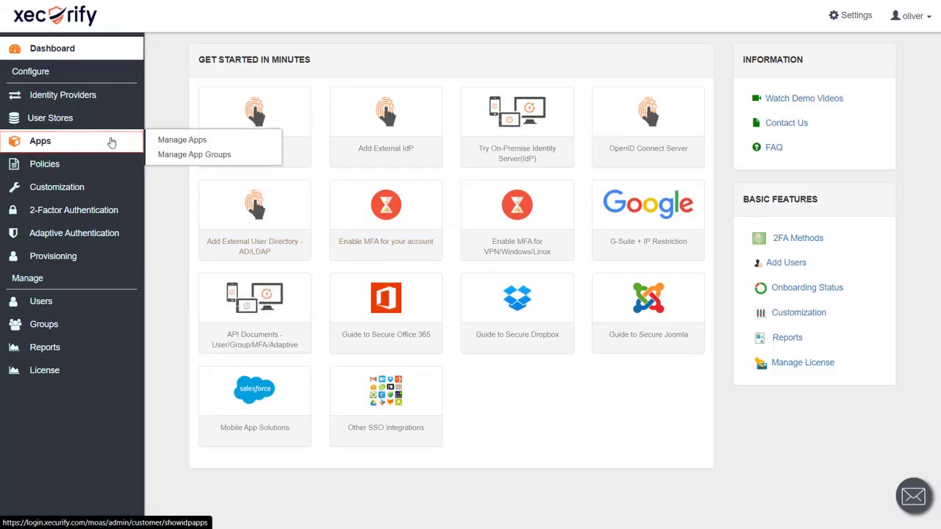
{"action": "left_click", "coordinate": [180, 142]}
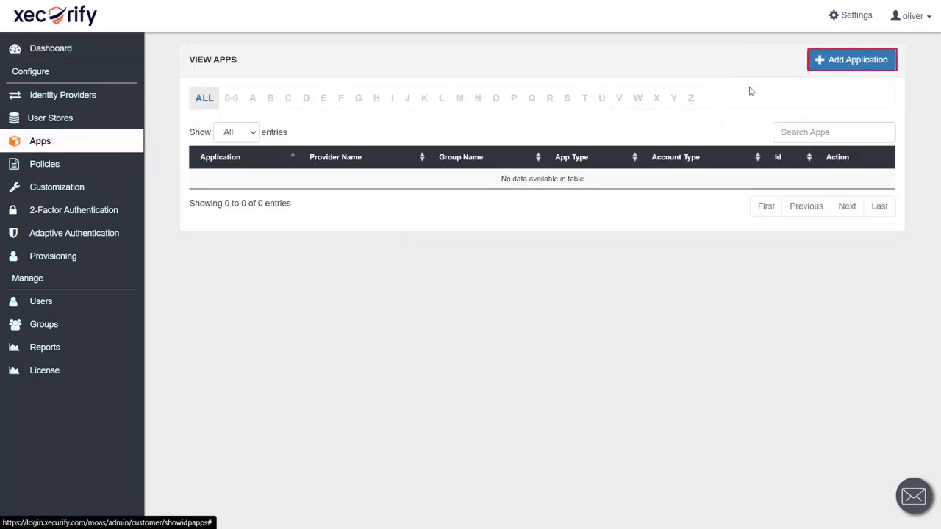
{"action": "left_click", "coordinate": [850, 64]}
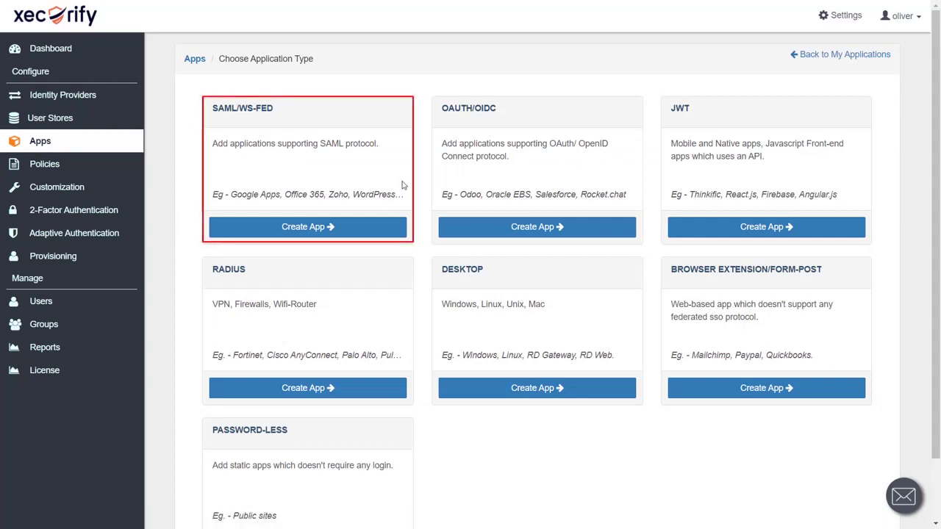
{"action": "left_click", "coordinate": [356, 228]}
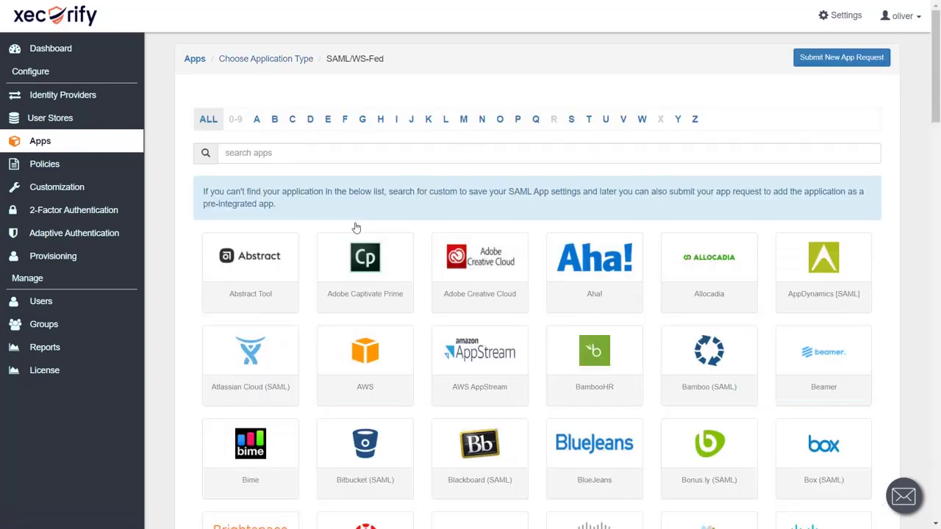
{"action": "left_click", "coordinate": [320, 151]}
{"action": "type", "text": "jir"}
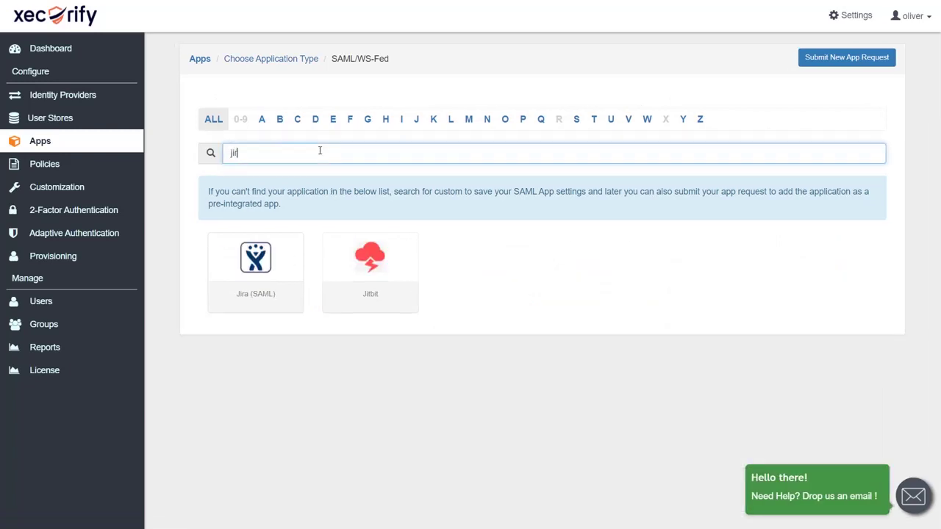
{"action": "type", "text": "a"}
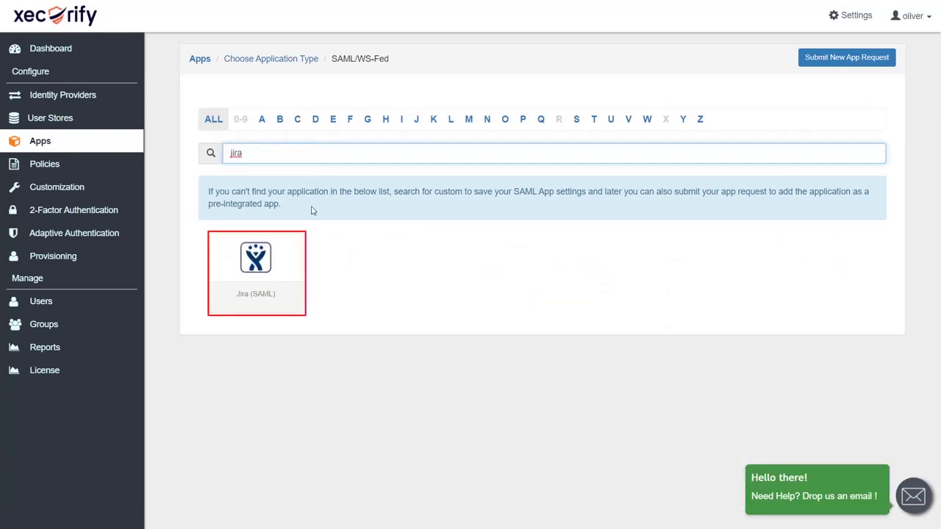
{"action": "left_click", "coordinate": [288, 263]}
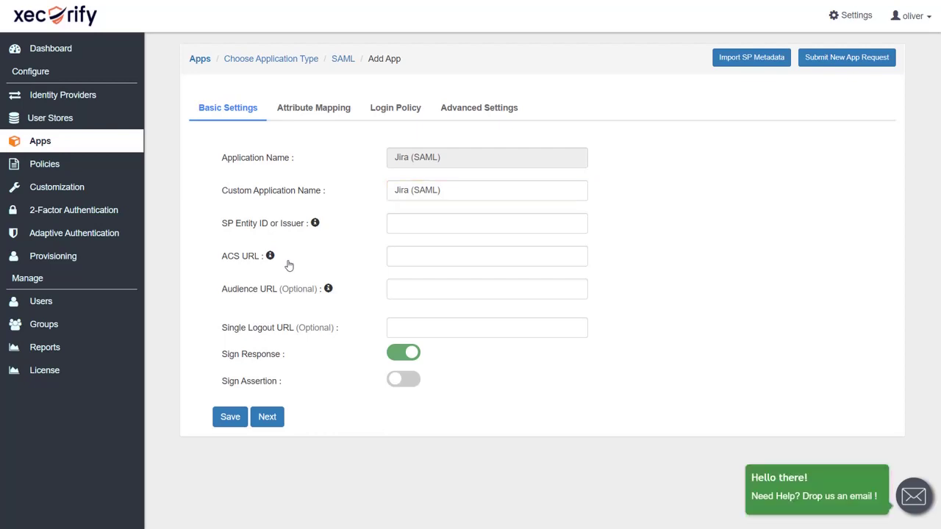
{"action": "left_click", "coordinate": [399, 220]}
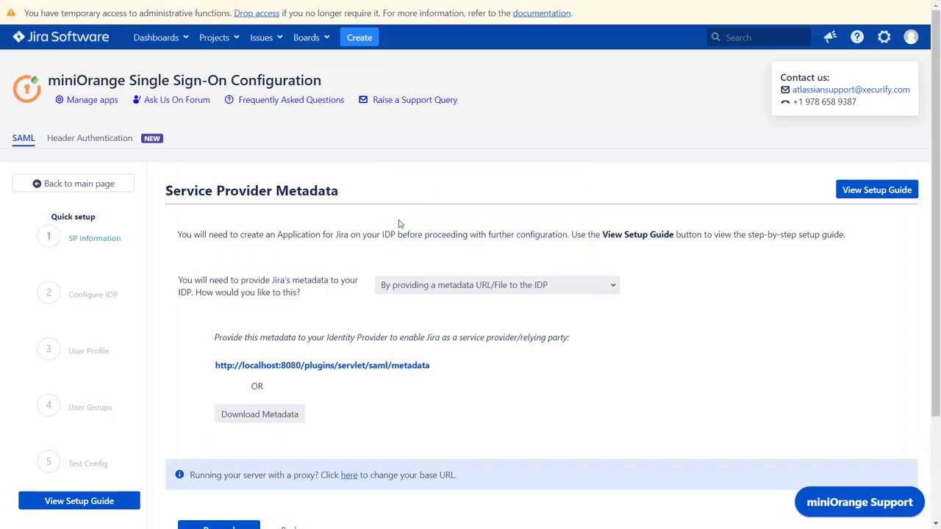
{"action": "left_click", "coordinate": [427, 284]}
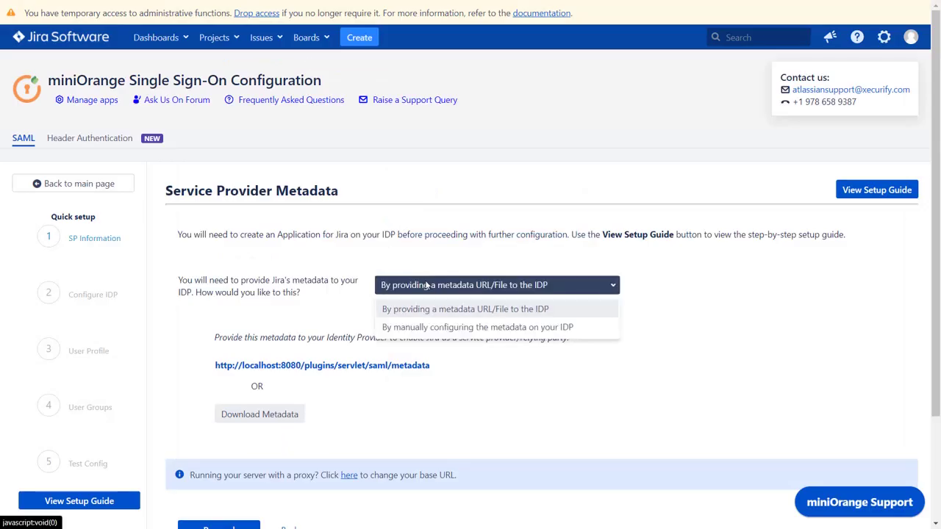
{"action": "left_click", "coordinate": [434, 328]}
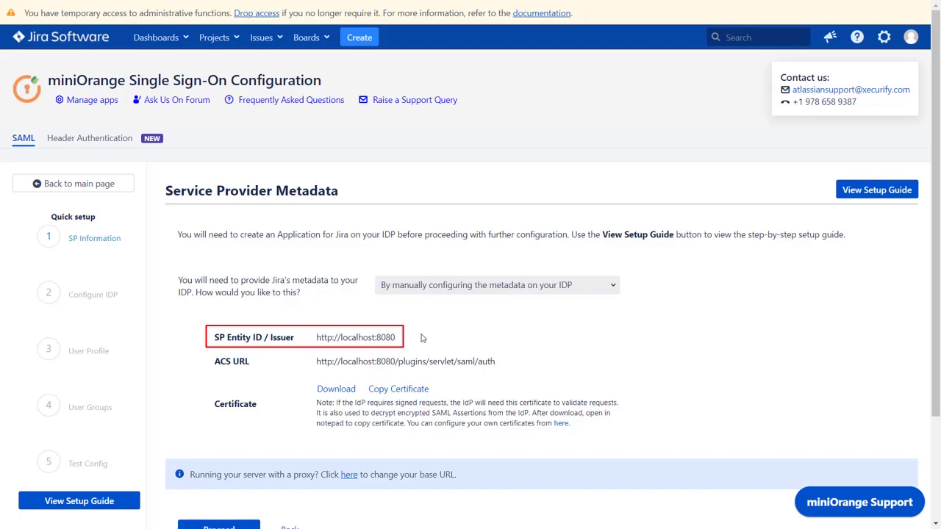
{"action": "left_click", "coordinate": [424, 341]}
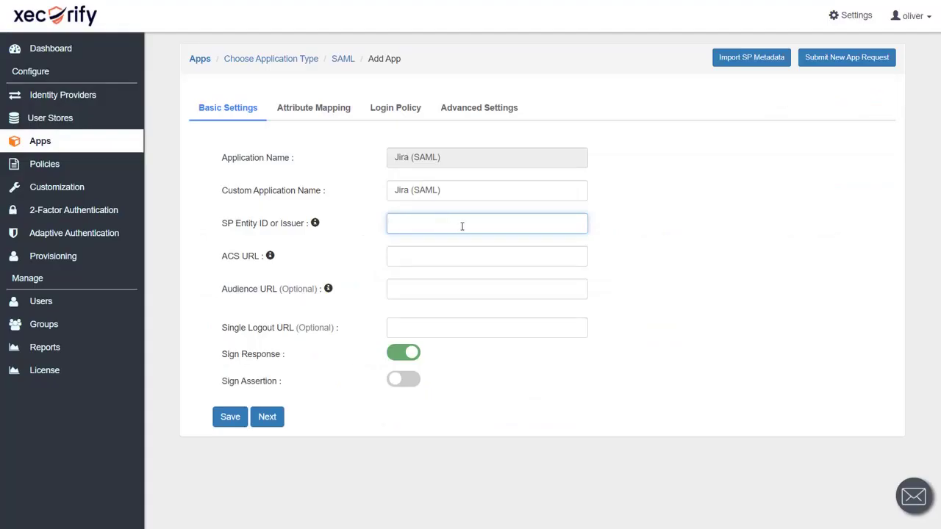
{"action": "key", "text": "ctrl+v"}
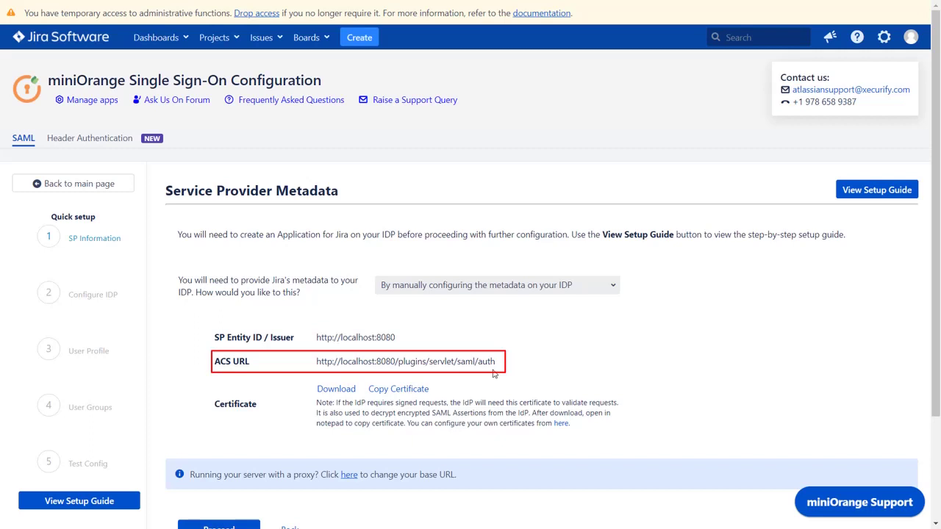
{"action": "left_click", "coordinate": [492, 364]}
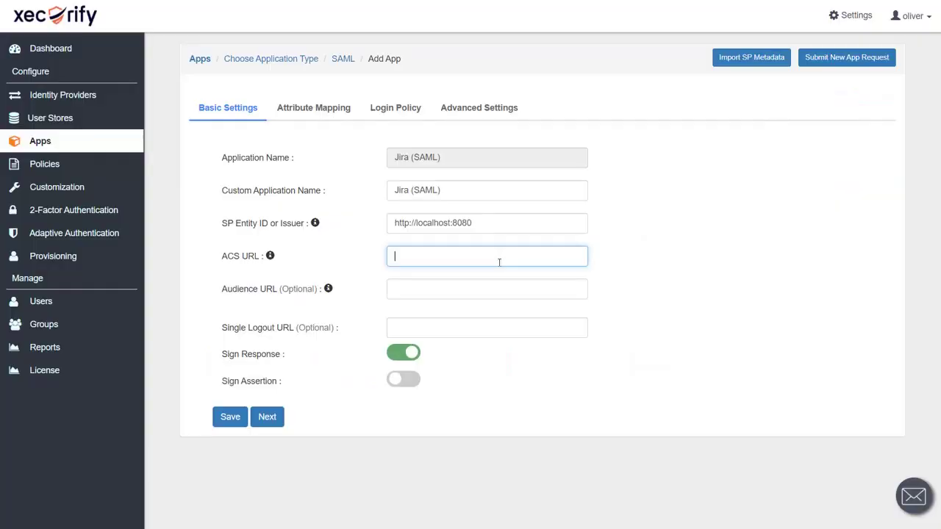
{"action": "key", "text": "ctrl+v"}
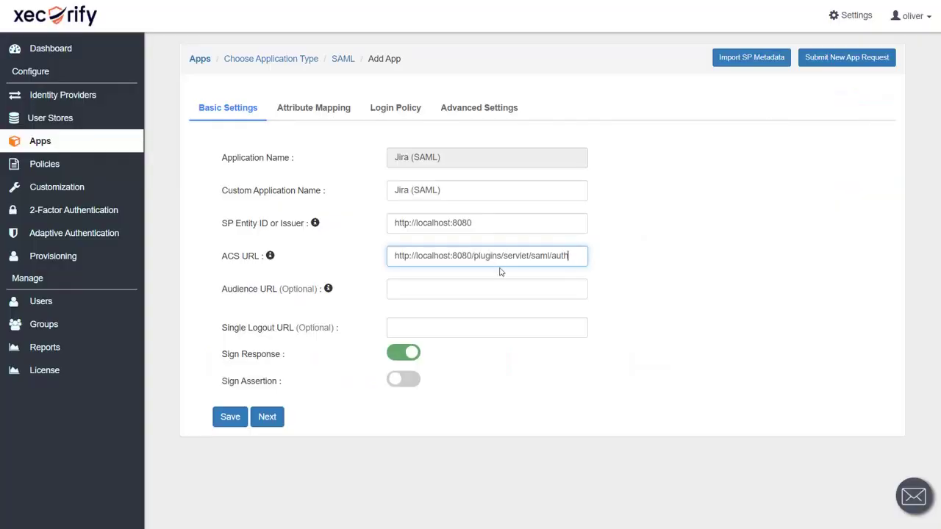
Add a FirstName attribute mapped to the user's First Name.
{"action": "left_click", "coordinate": [493, 360]}
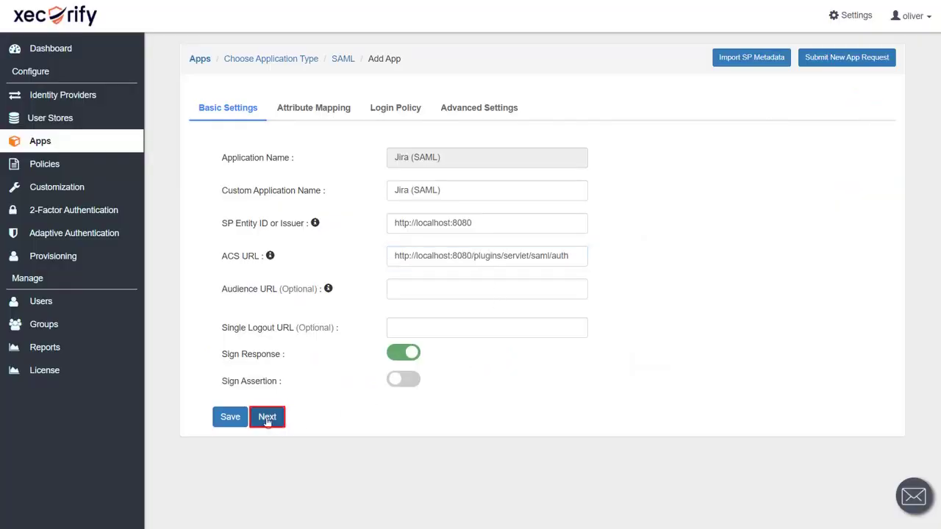
{"action": "left_click", "coordinate": [267, 418]}
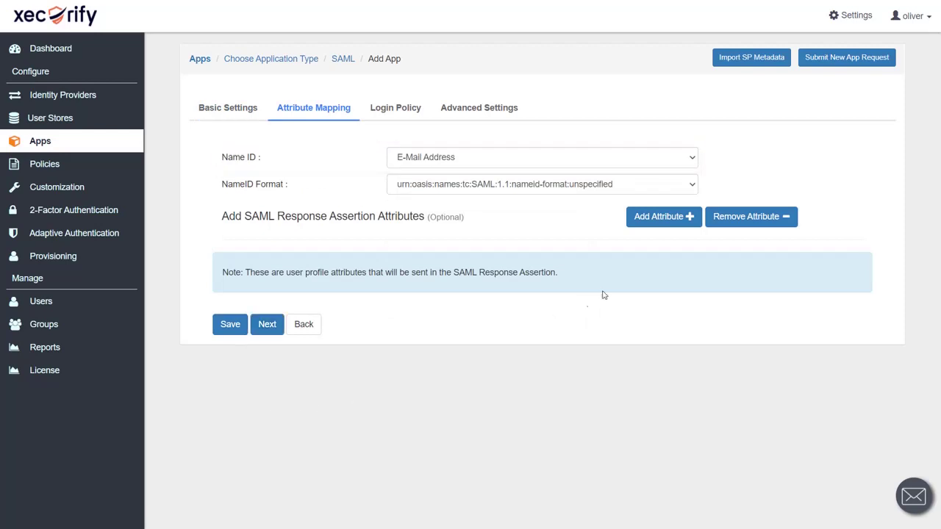
{"action": "left_click", "coordinate": [654, 222]}
{"action": "left_click", "coordinate": [344, 314]}
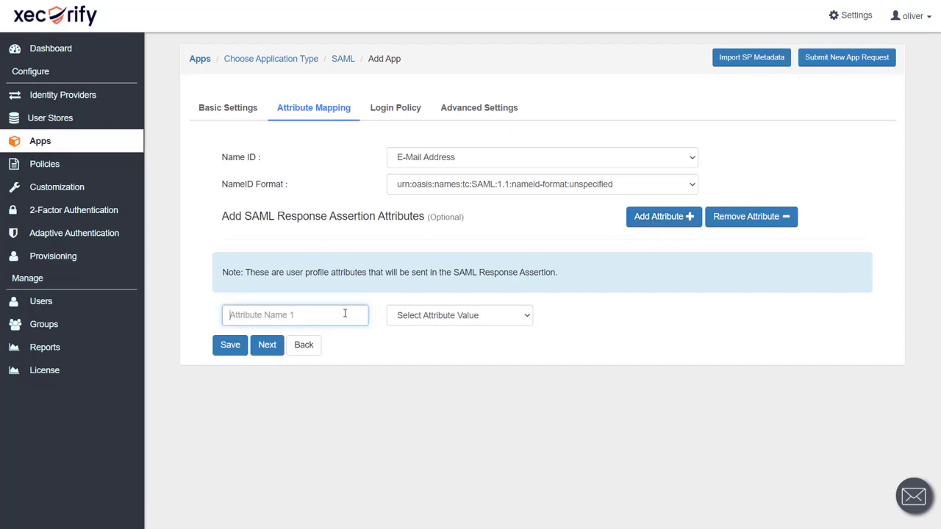
{"action": "type", "text": "FirstName"}
{"action": "left_click", "coordinate": [449, 314]}
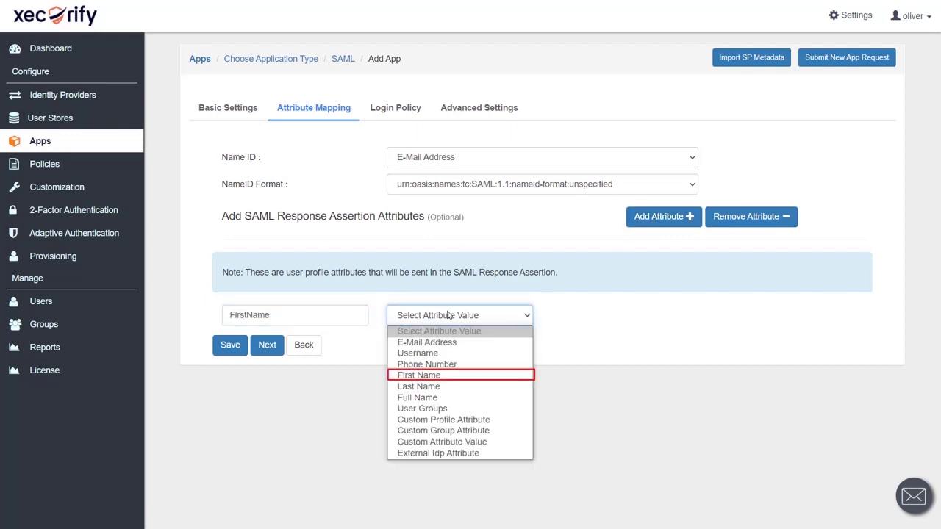
{"action": "left_click", "coordinate": [447, 375]}
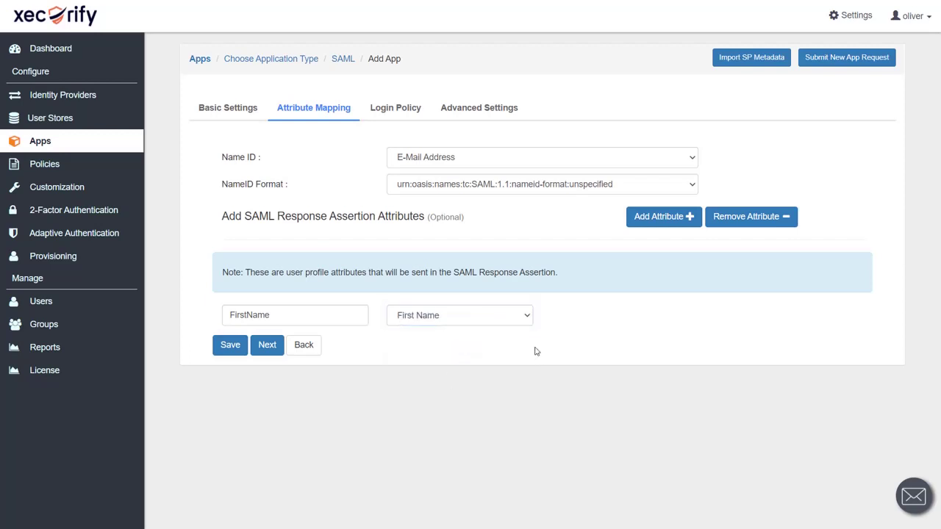
Add a LastName attribute mapped to the user's Last Name and continue.
{"action": "left_click", "coordinate": [666, 221]}
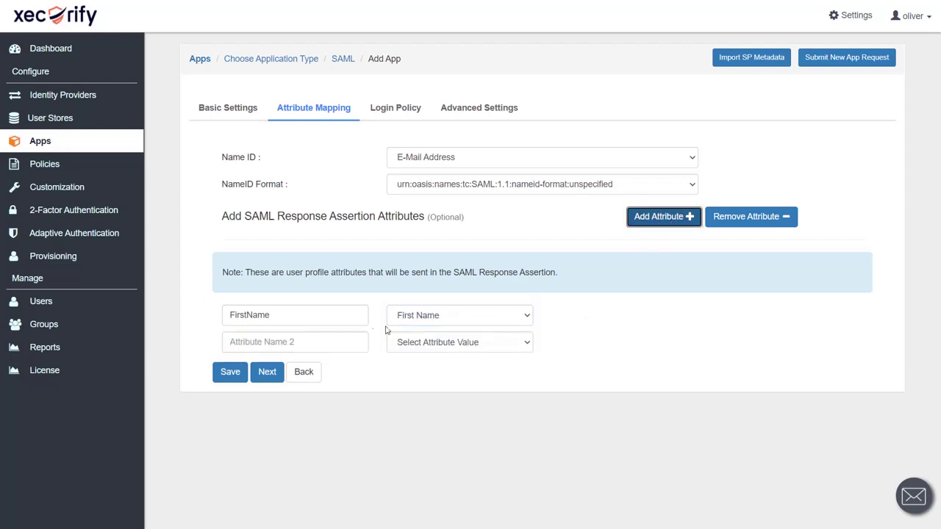
{"action": "left_click", "coordinate": [336, 341]}
{"action": "type", "text": "LastName"}
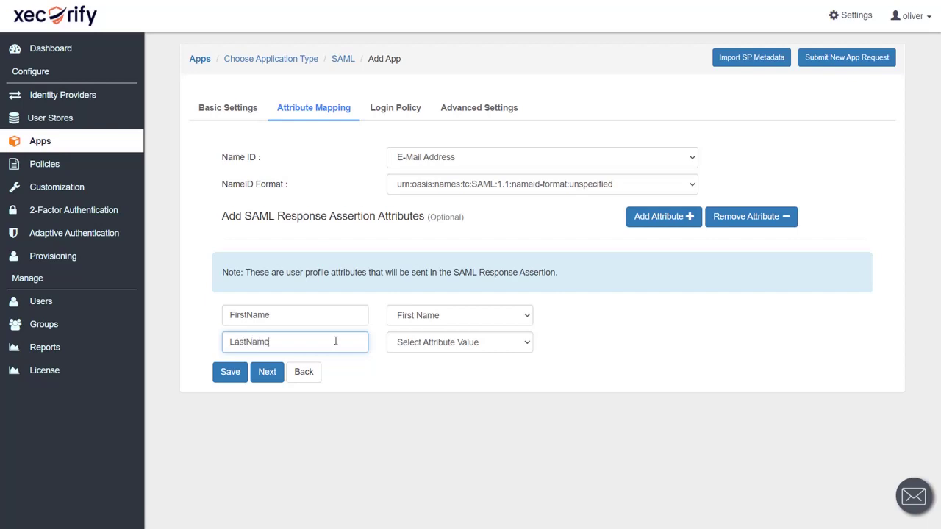
{"action": "left_click", "coordinate": [427, 350]}
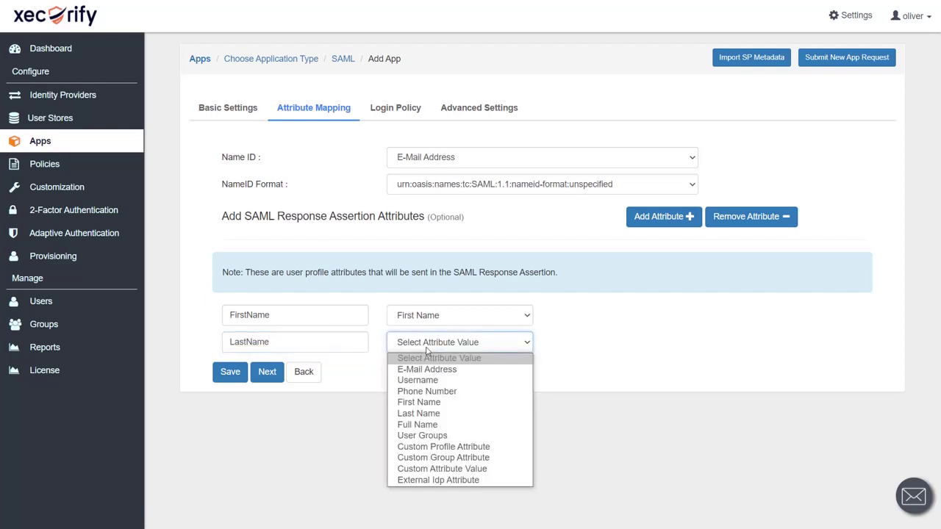
{"action": "left_click", "coordinate": [419, 414]}
{"action": "left_click", "coordinate": [268, 372]}
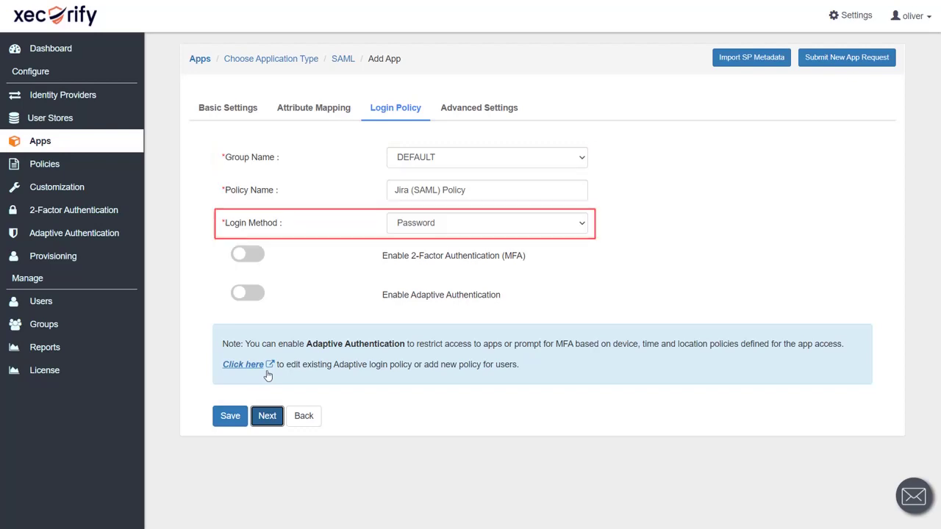
Skip past Login Policy and Advanced Settings and save the Jira (SAML) app.
{"action": "left_click", "coordinate": [266, 415]}
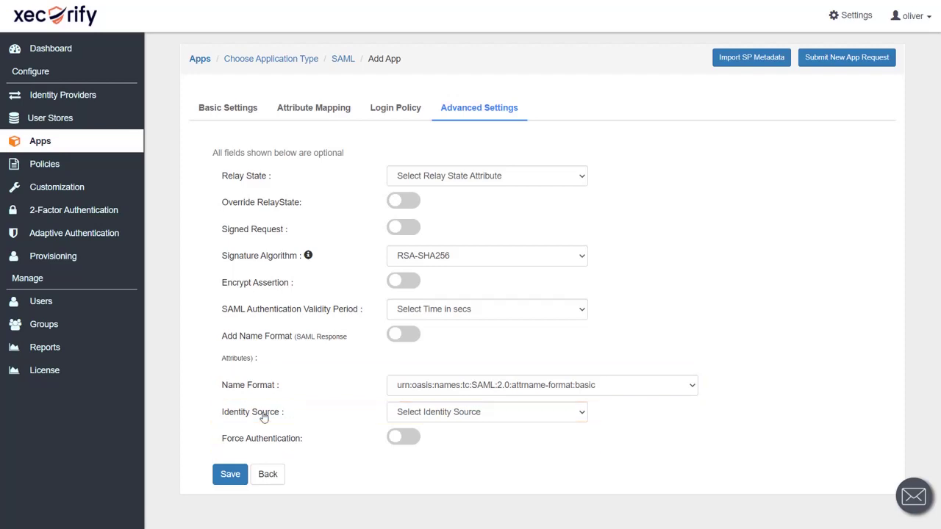
{"action": "left_click", "coordinate": [230, 475]}
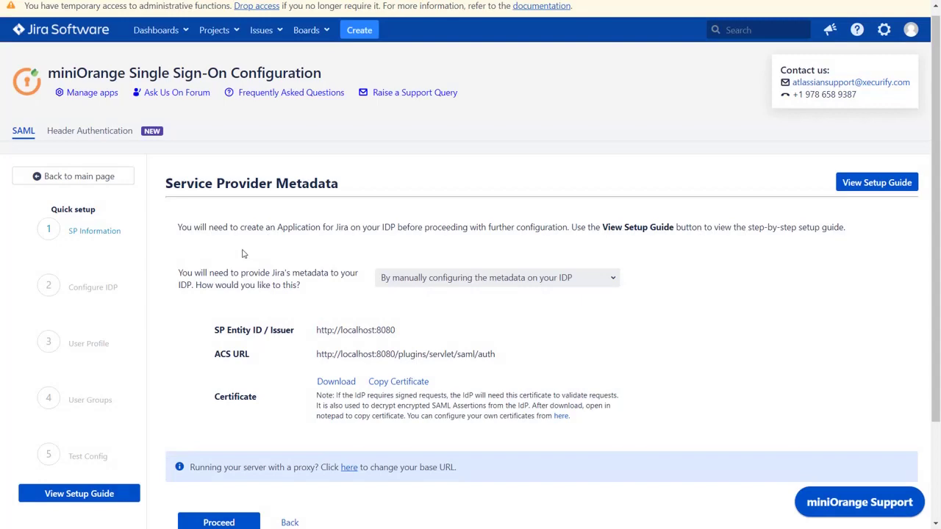
Proceed to identity provider configuration and enter the custom IdP name miniOrange.
{"action": "scroll", "coordinate": [242, 253], "scroll_direction": "down", "scroll_amount": 3}
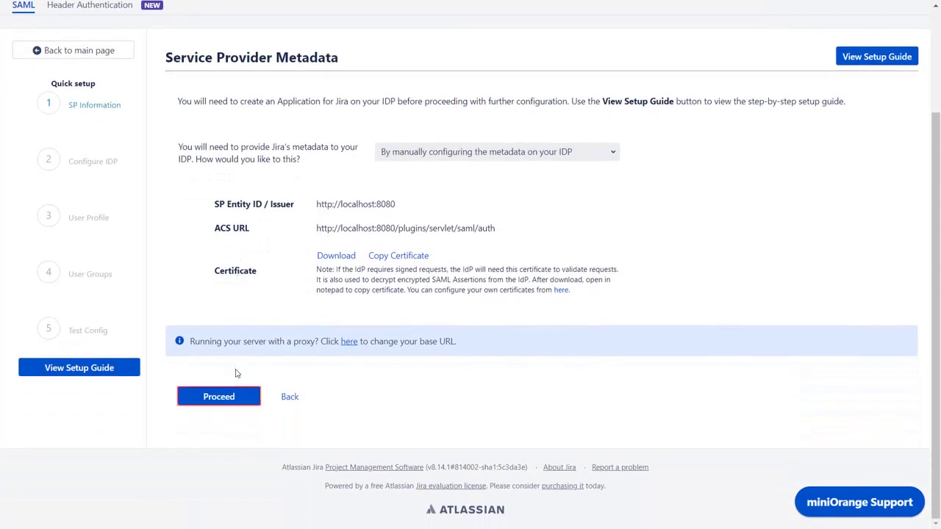
{"action": "left_click", "coordinate": [219, 398]}
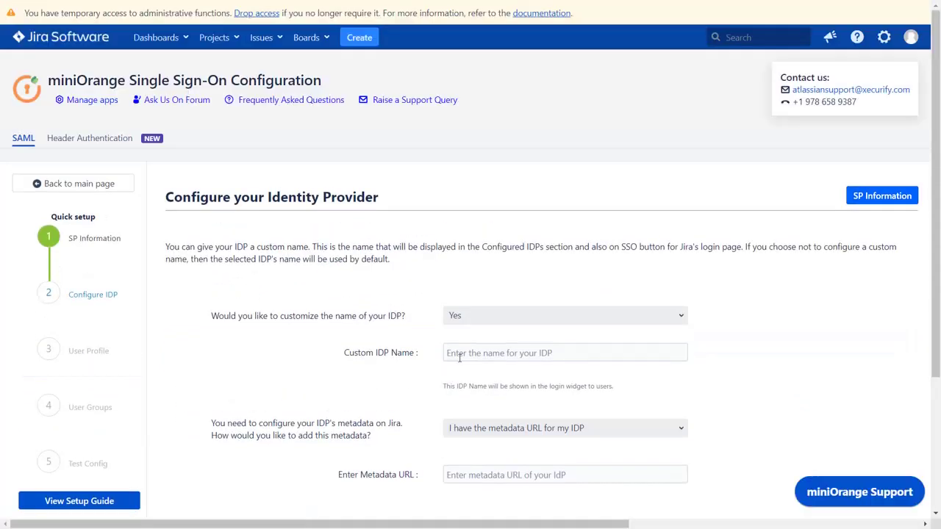
{"action": "left_click", "coordinate": [467, 354]}
{"action": "type", "text": "miniOrange login"}
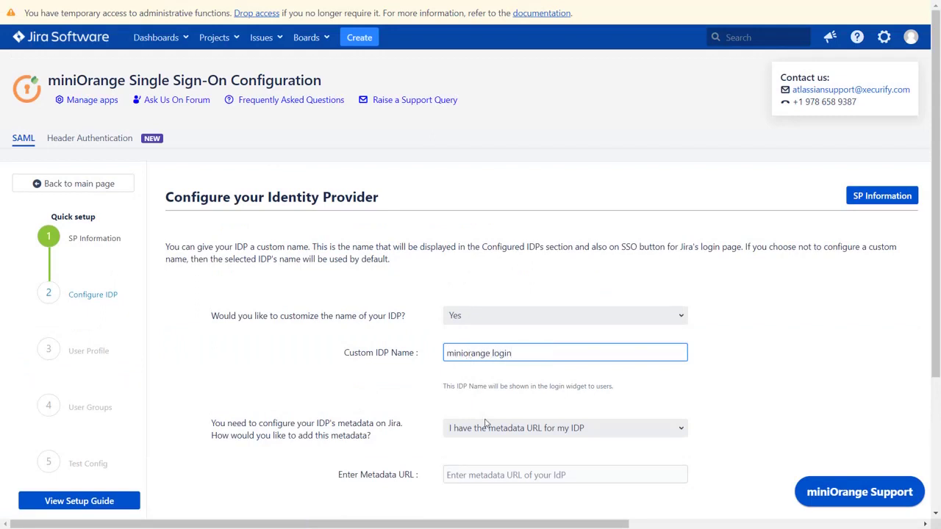
Choose 'I have the metadata URL for my IDP' as the metadata option.
{"action": "scroll", "coordinate": [487, 433], "scroll_direction": "down", "scroll_amount": 2}
{"action": "scroll", "coordinate": [488, 437], "scroll_direction": "down", "scroll_amount": 1}
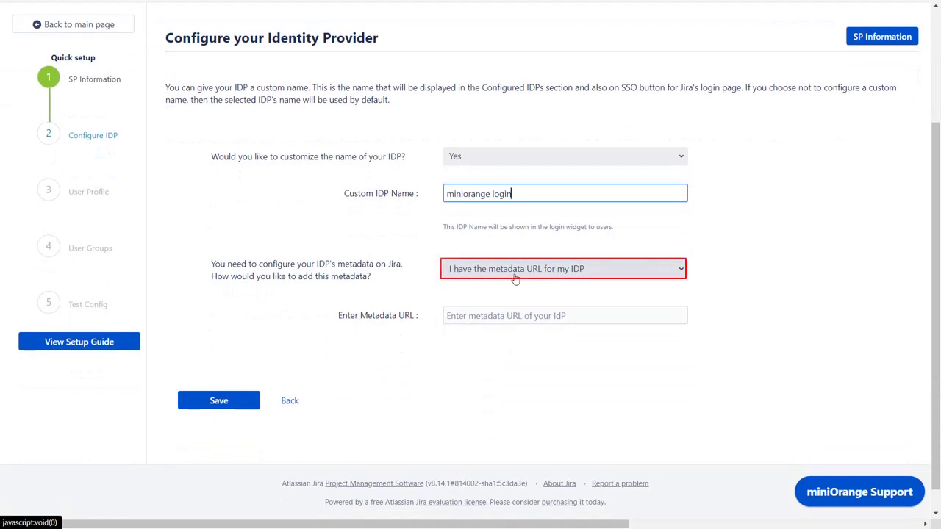
{"action": "left_click", "coordinate": [515, 273]}
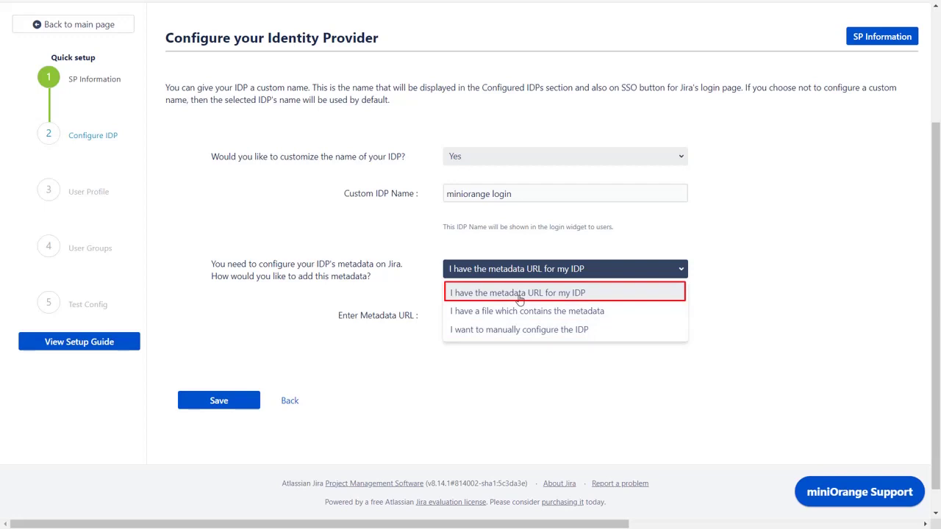
{"action": "left_click", "coordinate": [519, 294]}
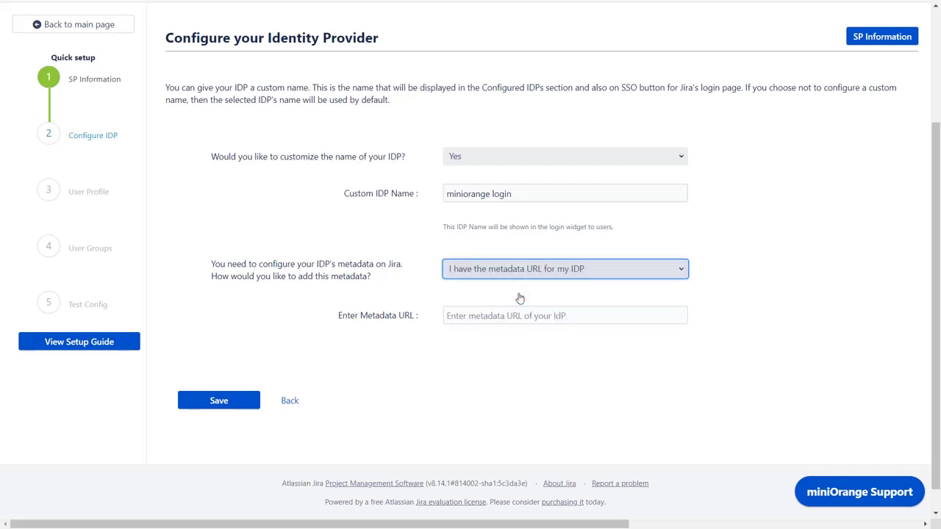
{"action": "left_click", "coordinate": [519, 297]}
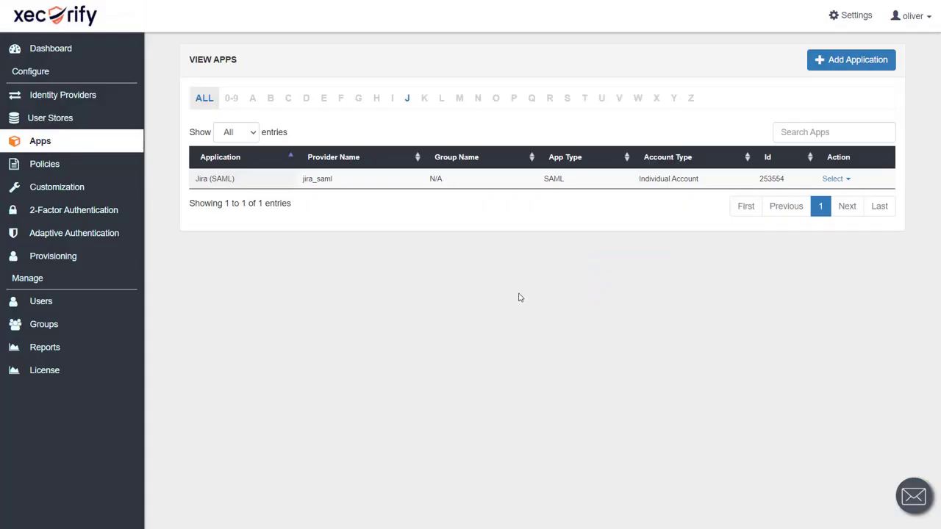
Copy the Jira (SAML) app's IdP metadata URL from Xecurify and paste it into Jira.
{"action": "left_click", "coordinate": [835, 179]}
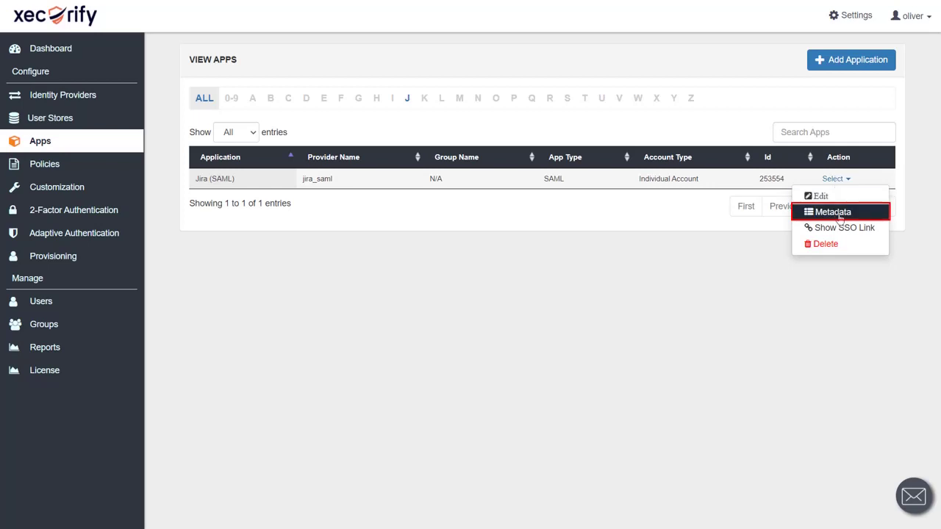
{"action": "left_click", "coordinate": [840, 213]}
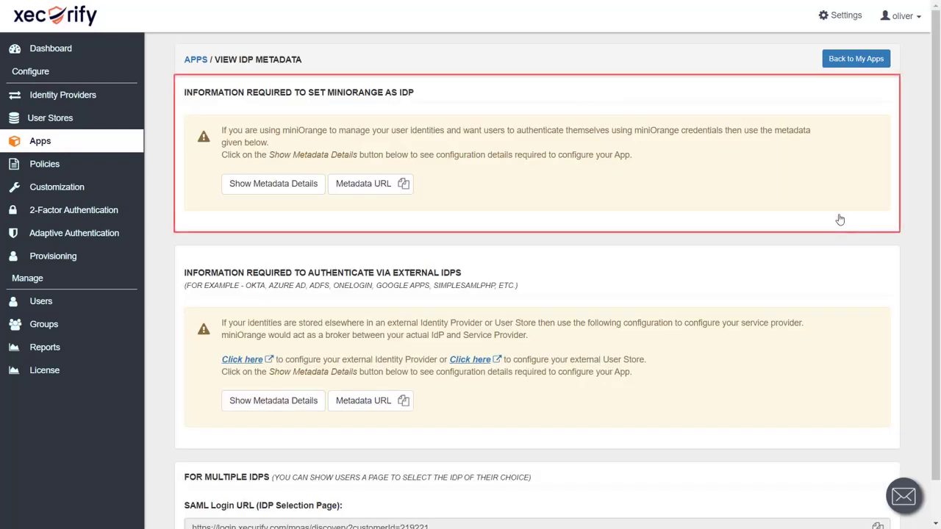
{"action": "left_click", "coordinate": [406, 188]}
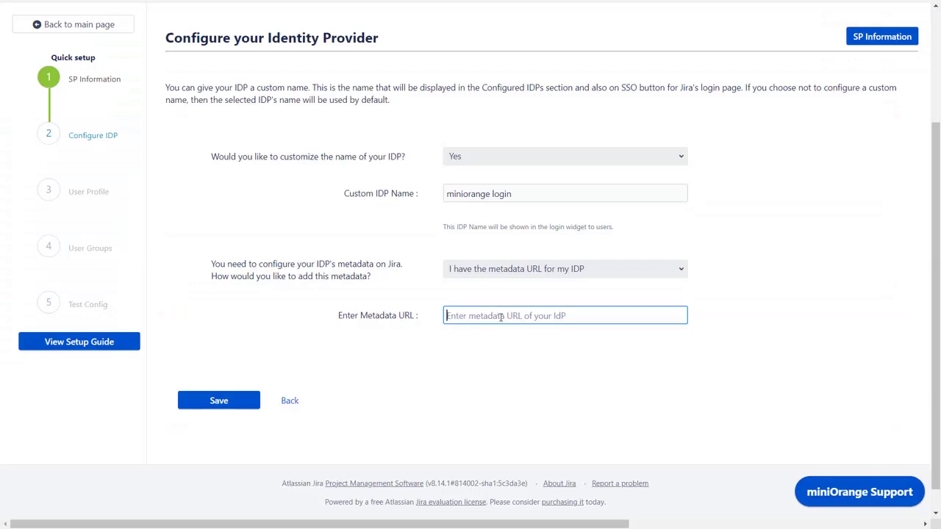
{"action": "key", "text": "ctrl+v"}
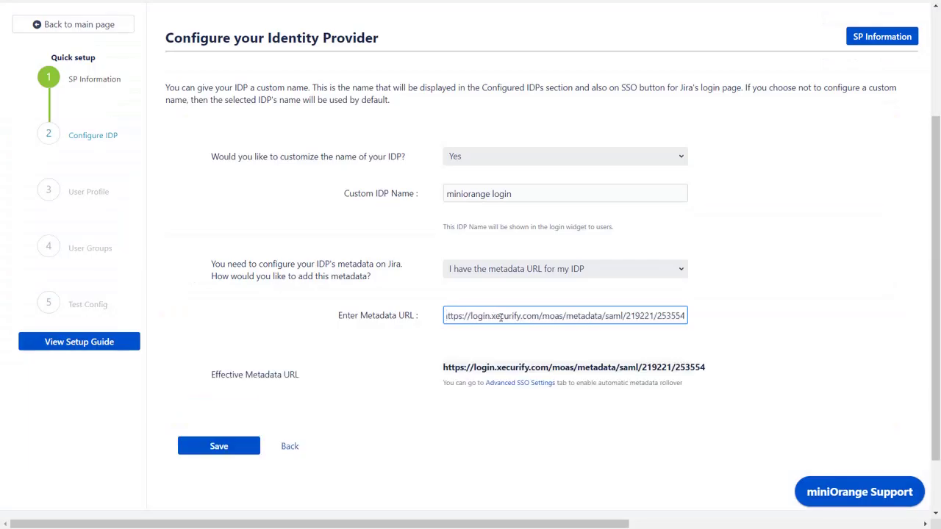
Save the IdP settings with the Xecurify metadata URL and find the Test and Get Attributes URL.
{"action": "left_click", "coordinate": [490, 343]}
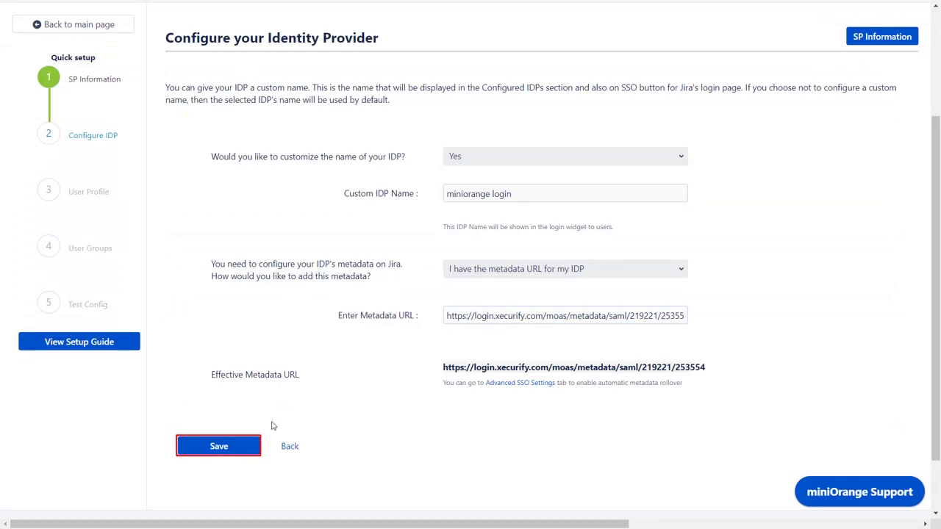
{"action": "left_click", "coordinate": [239, 447]}
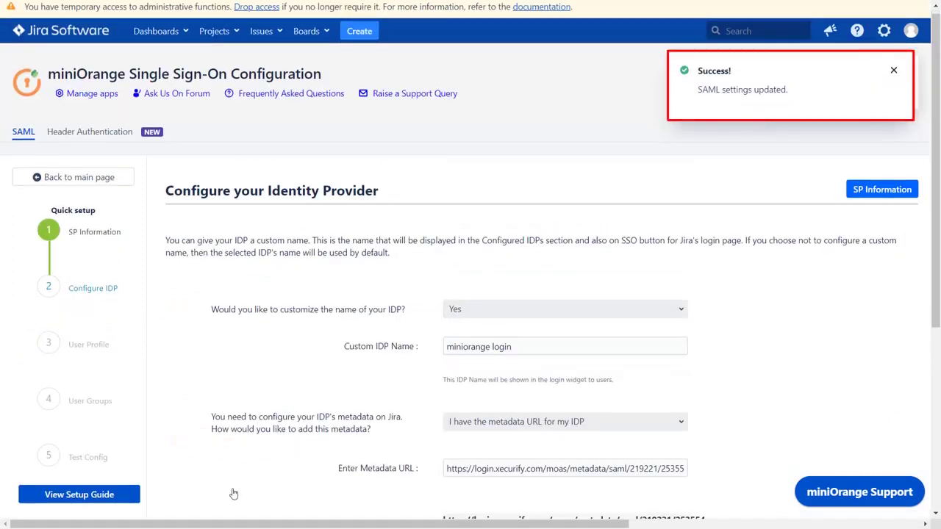
{"action": "scroll", "coordinate": [233, 494], "scroll_direction": "down", "scroll_amount": 3}
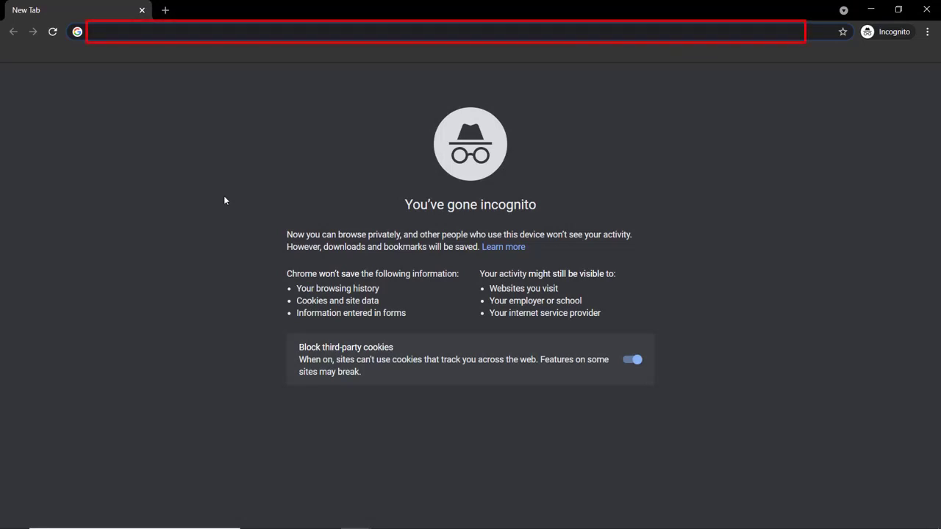
Load the Test and Get Attributes URL in the incognito window.
{"action": "key", "text": "ctrl+v"}
{"action": "key", "text": "Return"}
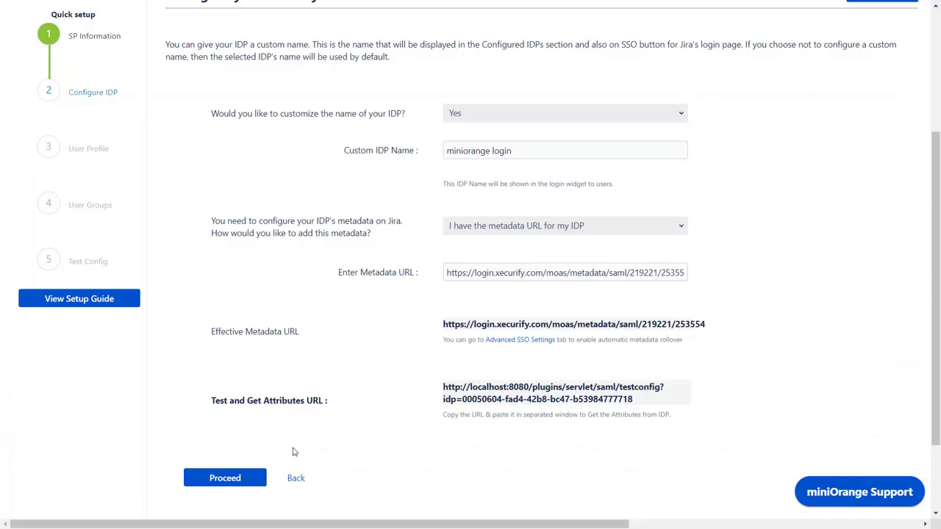
Enable separate first/last names, map them to FirstName and LastName, and save.
{"action": "left_click", "coordinate": [237, 487]}
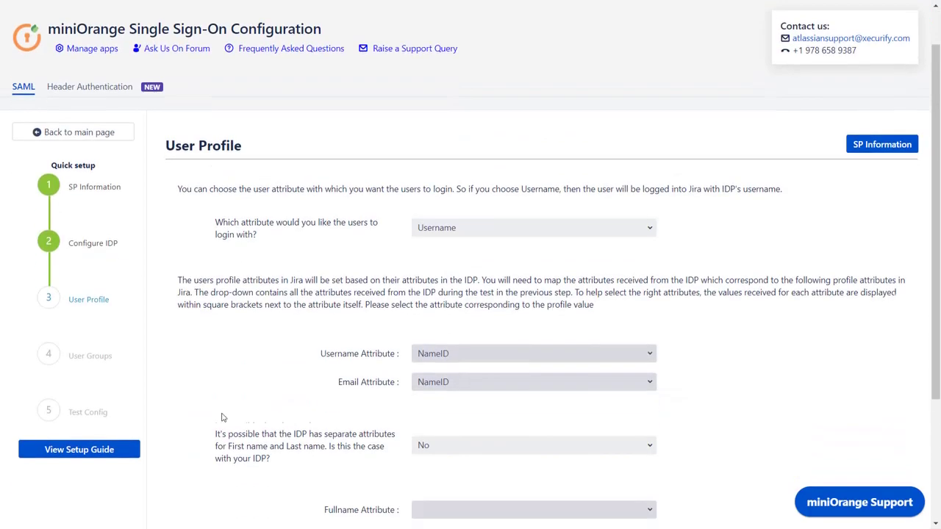
{"action": "scroll", "coordinate": [220, 416], "scroll_direction": "down", "scroll_amount": 1}
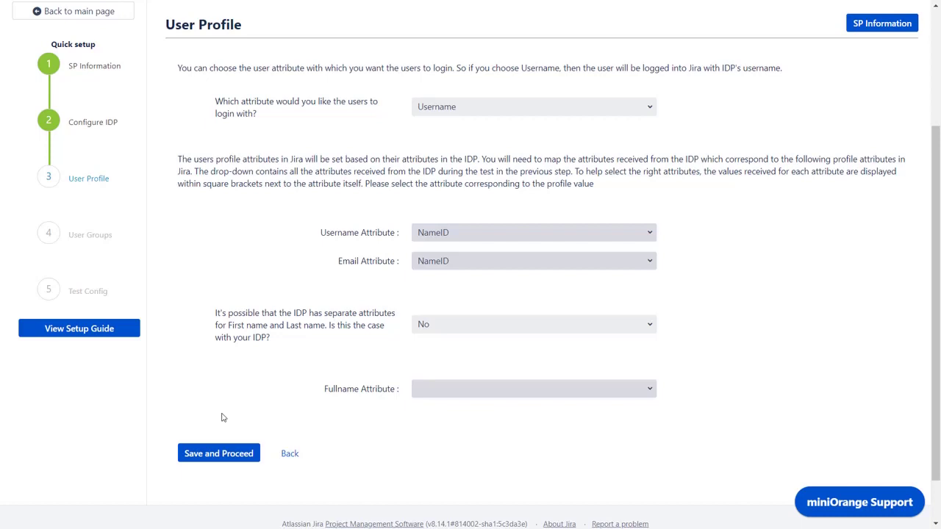
{"action": "left_click", "coordinate": [426, 329]}
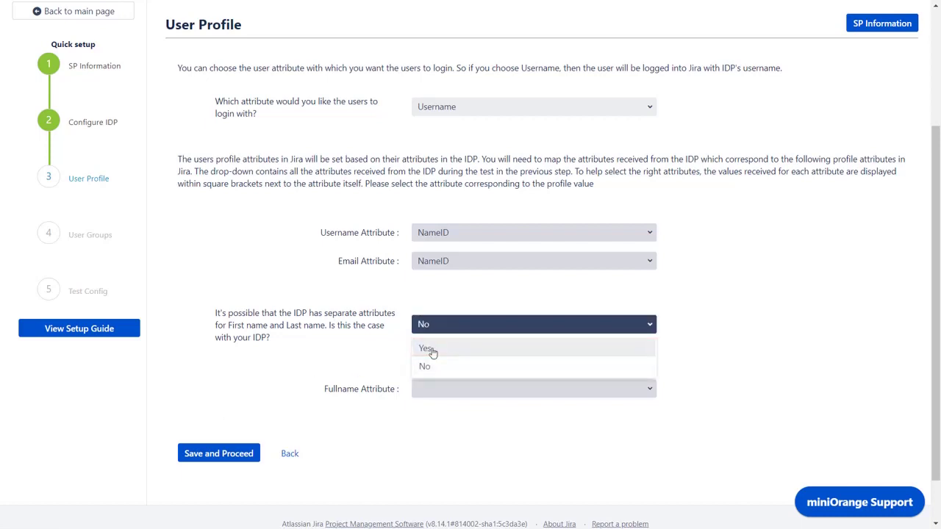
{"action": "left_click", "coordinate": [431, 350]}
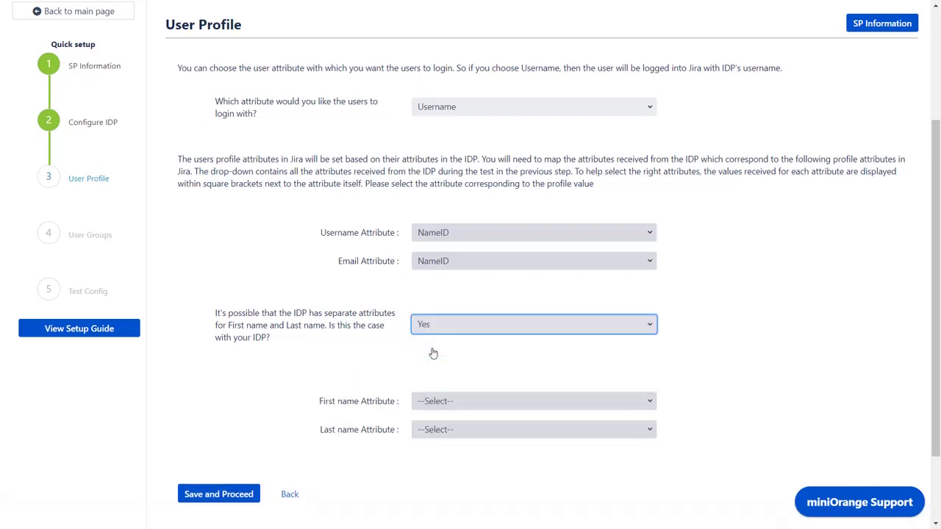
{"action": "left_click", "coordinate": [464, 403]}
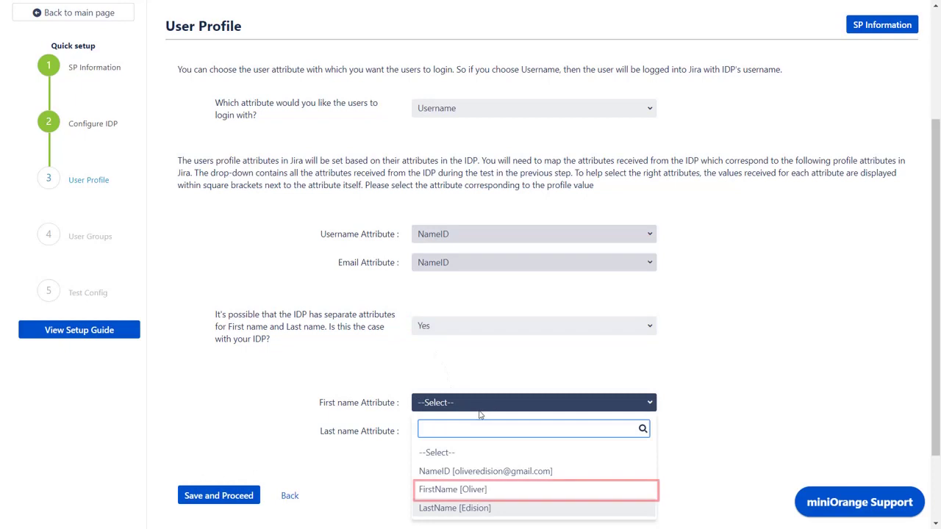
{"action": "left_click", "coordinate": [480, 491]}
{"action": "left_click", "coordinate": [471, 433]}
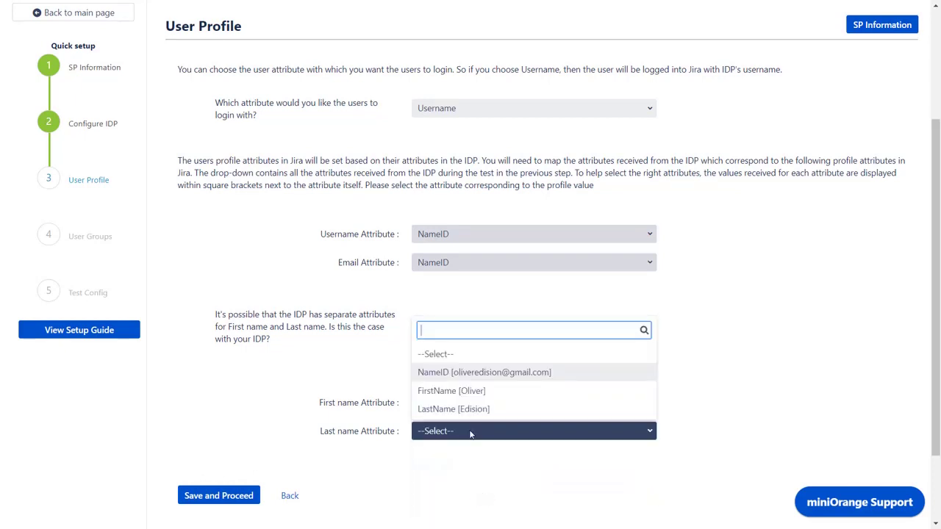
{"action": "left_click", "coordinate": [466, 410]}
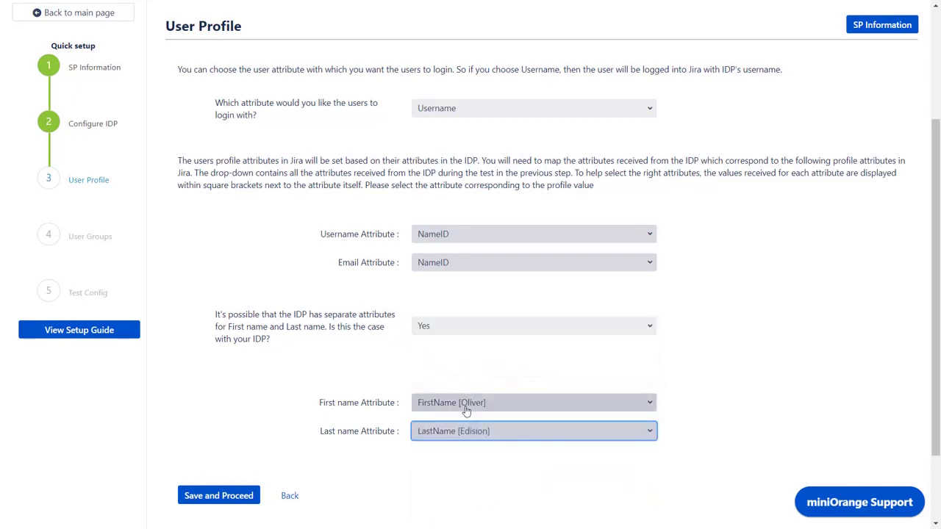
{"action": "left_click", "coordinate": [227, 500]}
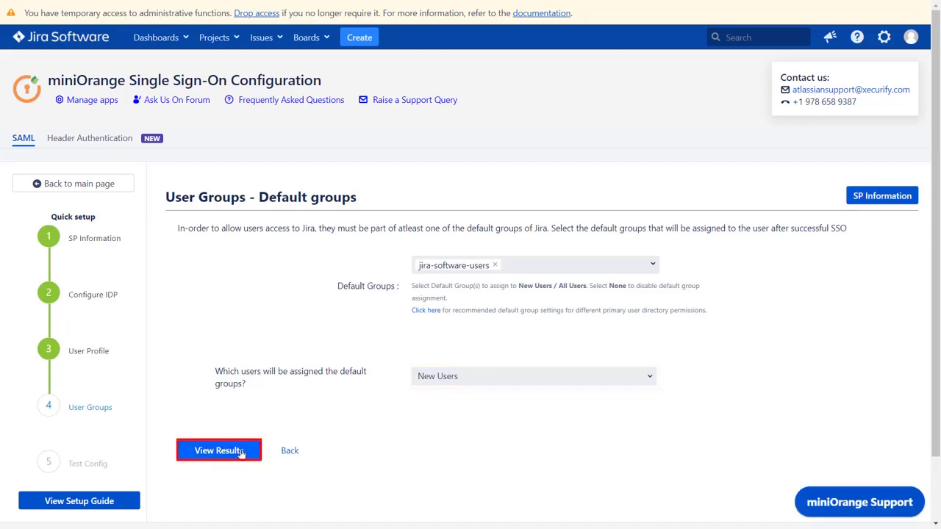
Review the test configuration results and finish the quick setup for the miniorange login IdP.
{"action": "left_click", "coordinate": [219, 450]}
{"action": "scroll", "coordinate": [309, 447], "scroll_direction": "down", "scroll_amount": 12}
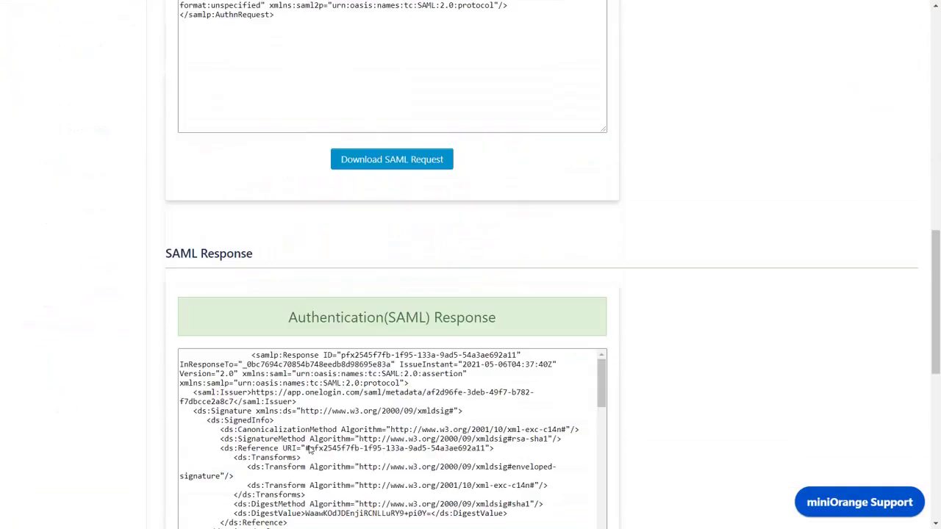
{"action": "scroll", "coordinate": [308, 449], "scroll_direction": "down", "scroll_amount": 3}
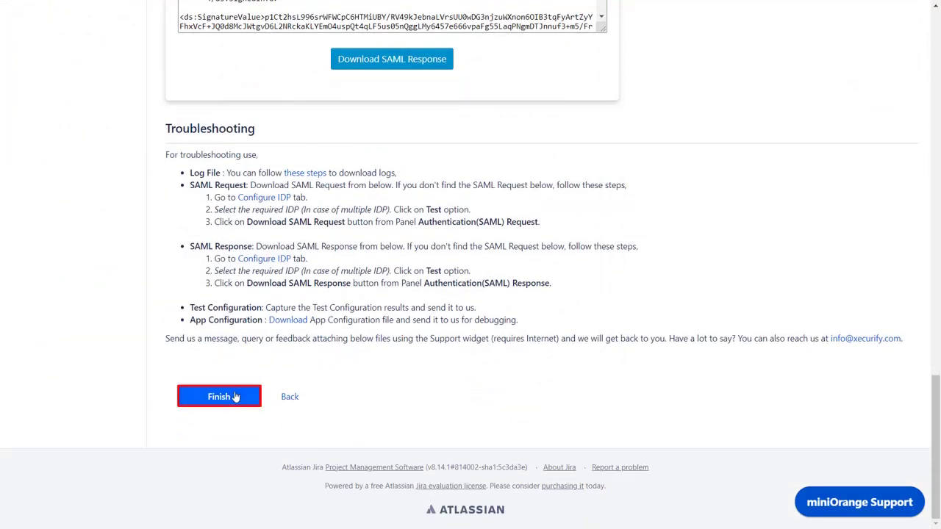
{"action": "left_click", "coordinate": [235, 397]}
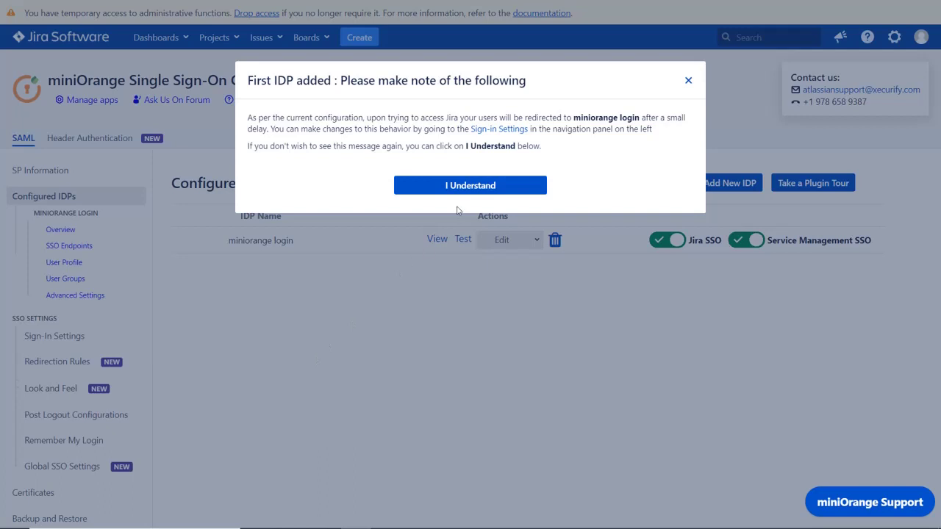
Turn off Auto-Redirect to IDP in Sign-in Settings, save, and return to Configured IDPs.
{"action": "left_click", "coordinate": [497, 135]}
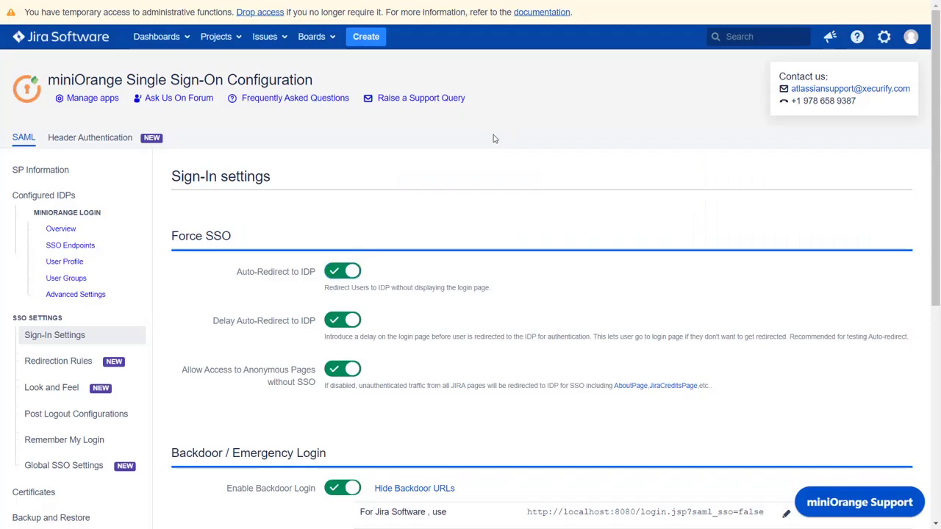
{"action": "left_click", "coordinate": [351, 272]}
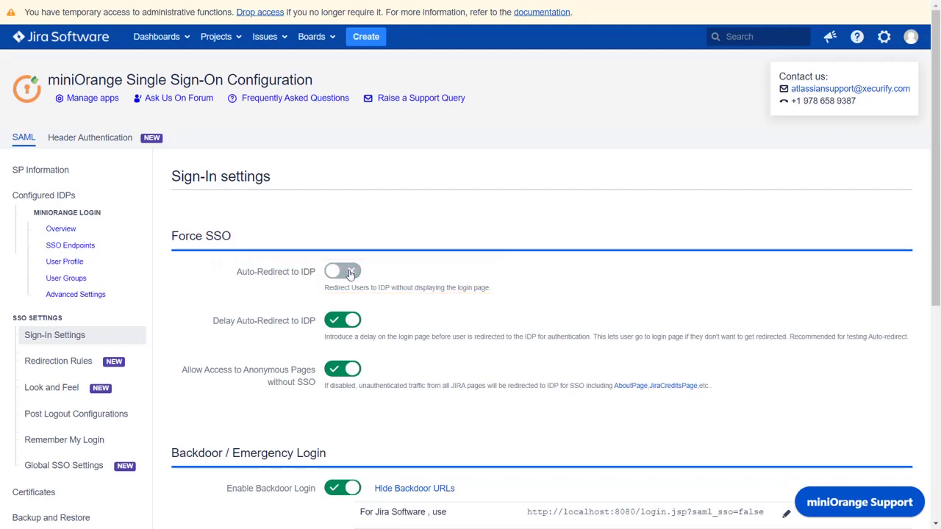
{"action": "scroll", "coordinate": [351, 273], "scroll_direction": "down", "scroll_amount": 5}
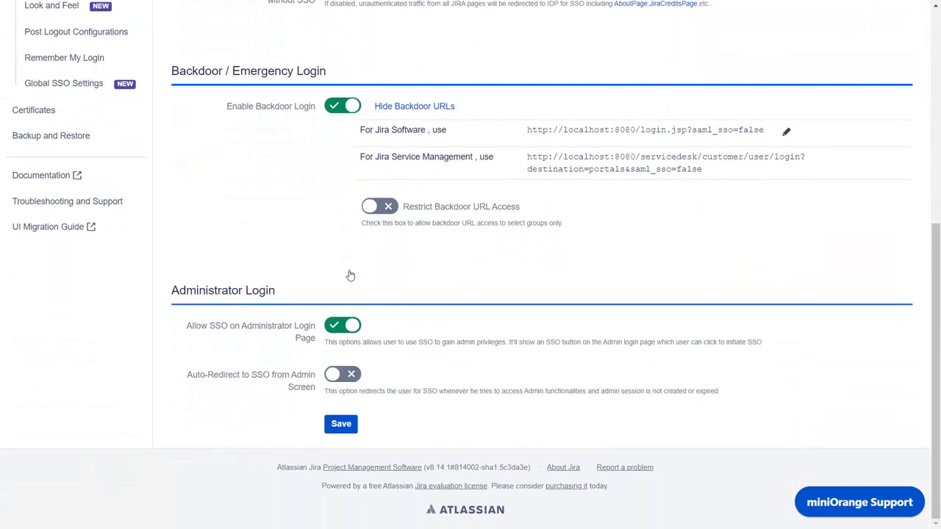
{"action": "left_click", "coordinate": [353, 427]}
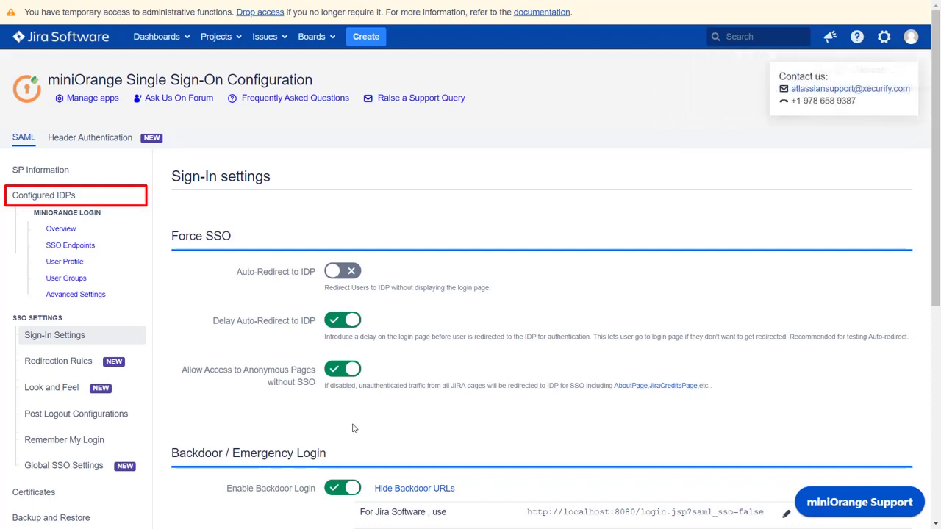
{"action": "left_click", "coordinate": [130, 197]}
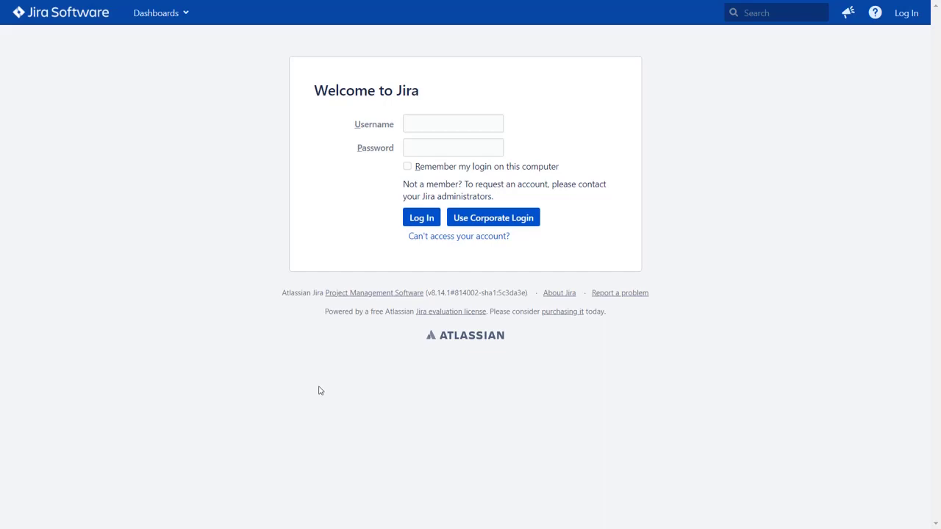
Log in via Corporate Login with the user's e-mail and password, then open the Jira profile.
{"action": "left_click", "coordinate": [500, 218]}
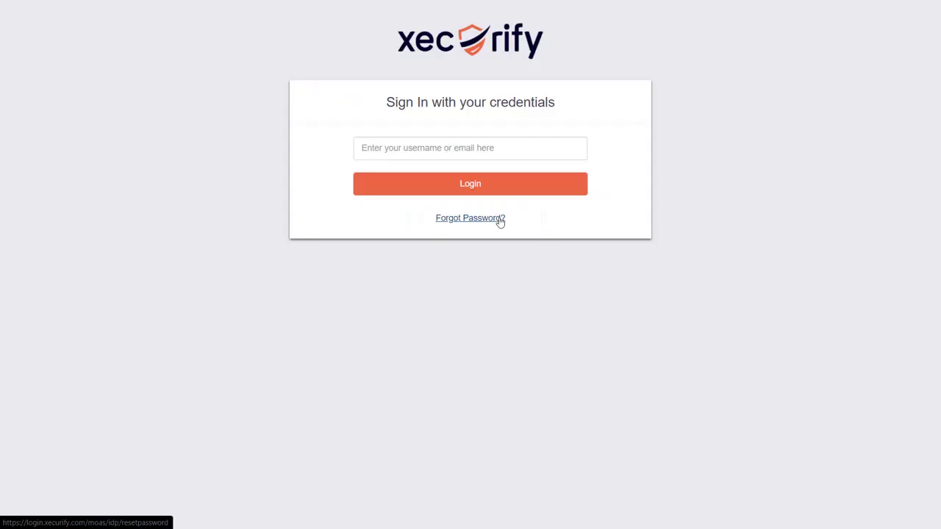
{"action": "left_click", "coordinate": [491, 147]}
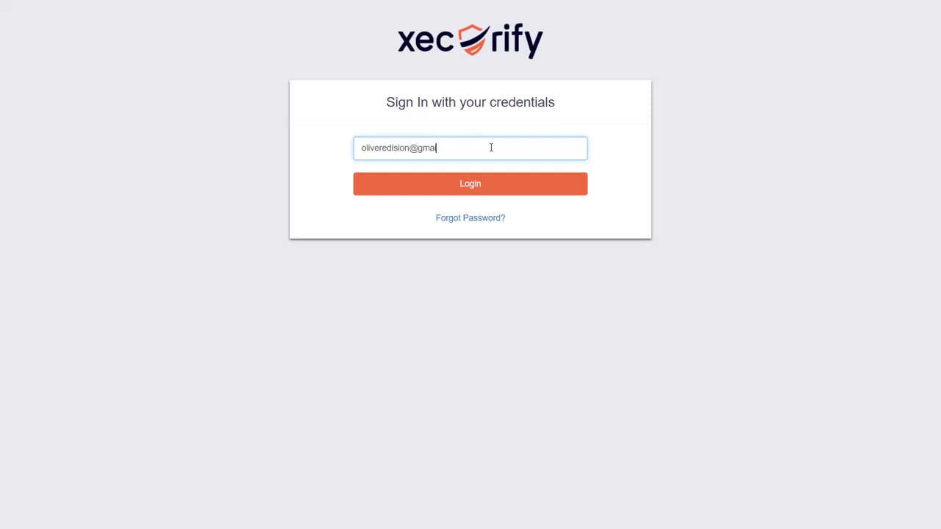
{"action": "left_click", "coordinate": [498, 191]}
{"action": "type", "text": "••••••"}
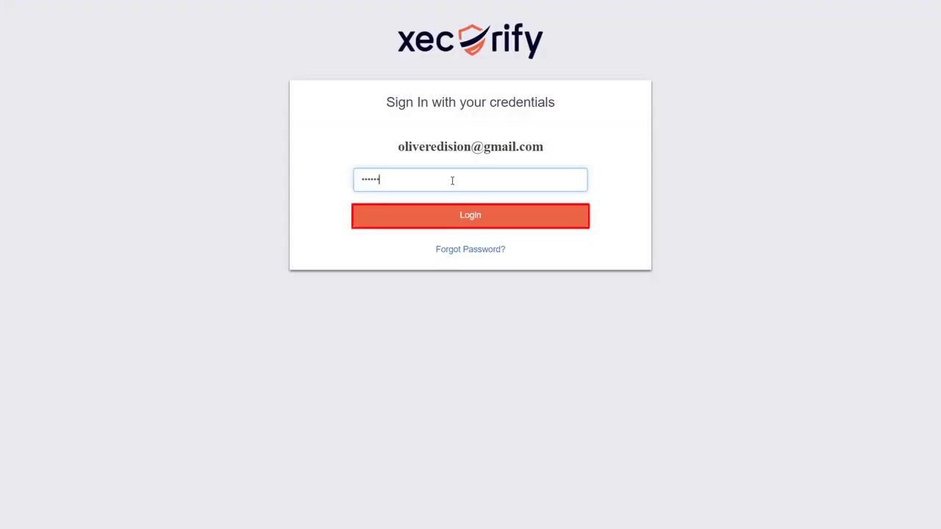
{"action": "key", "text": "Return"}
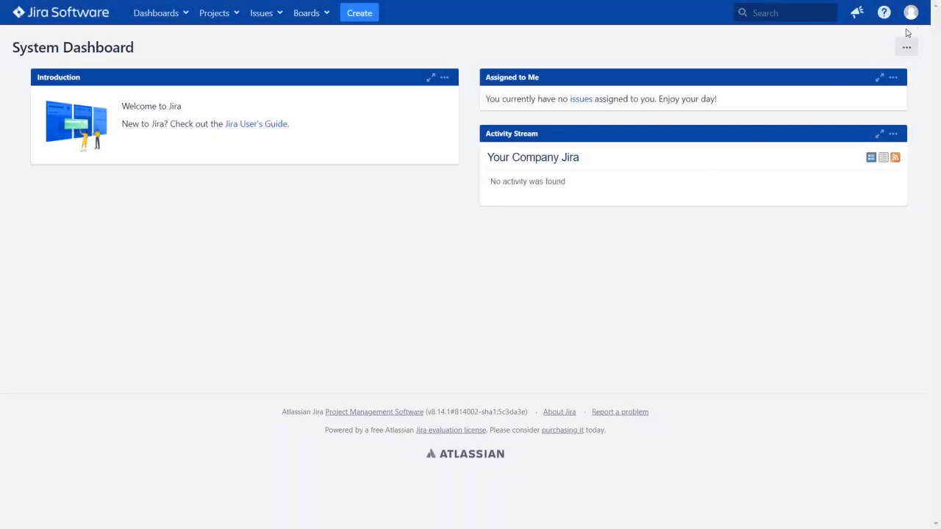
{"action": "left_click", "coordinate": [911, 13]}
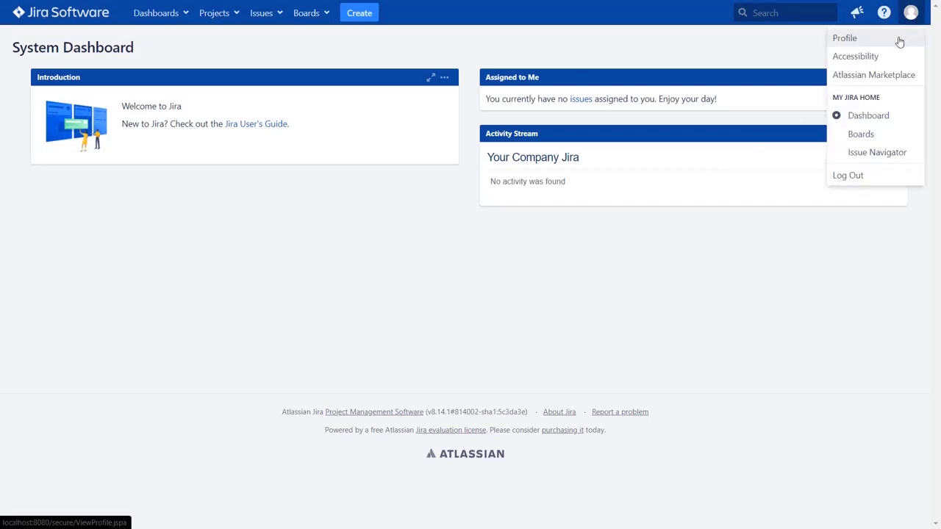
{"action": "left_click", "coordinate": [900, 39]}
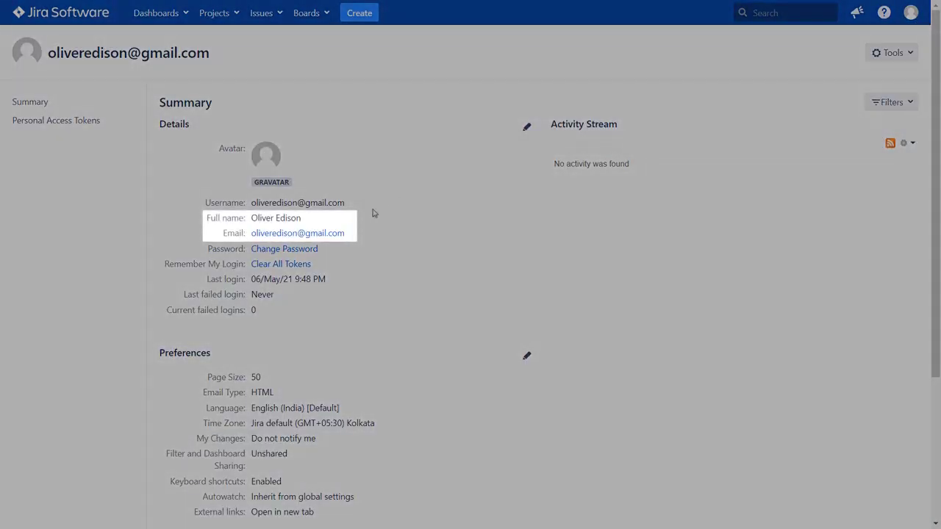